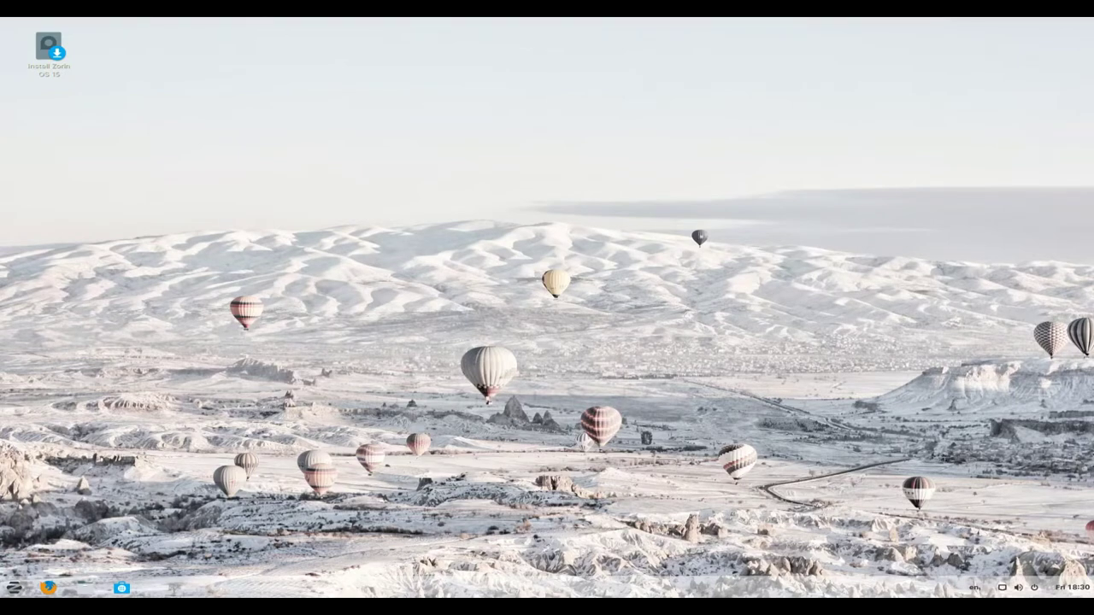
Step: Open the Software store and view its About information and credits, then close that dialog
click(121, 588)
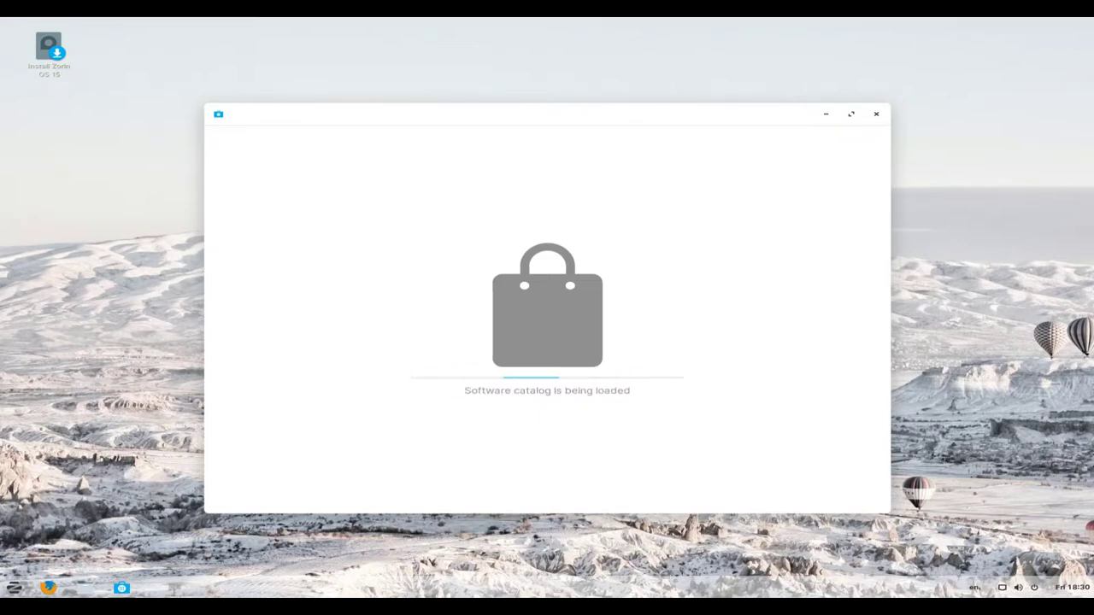
key(F10)
key(Down)
key(Down)
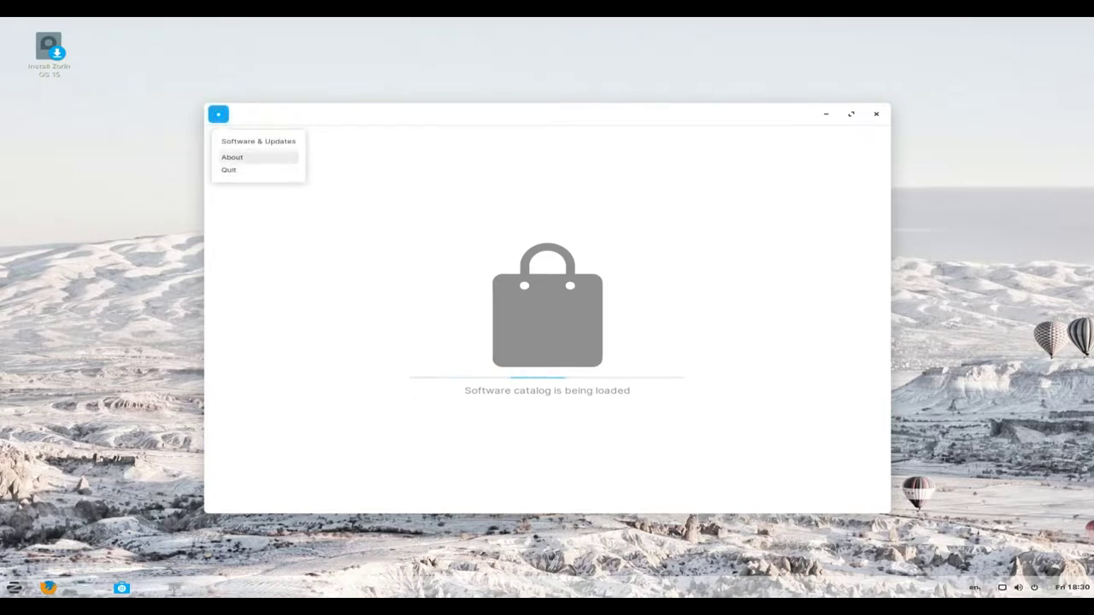
key(Return)
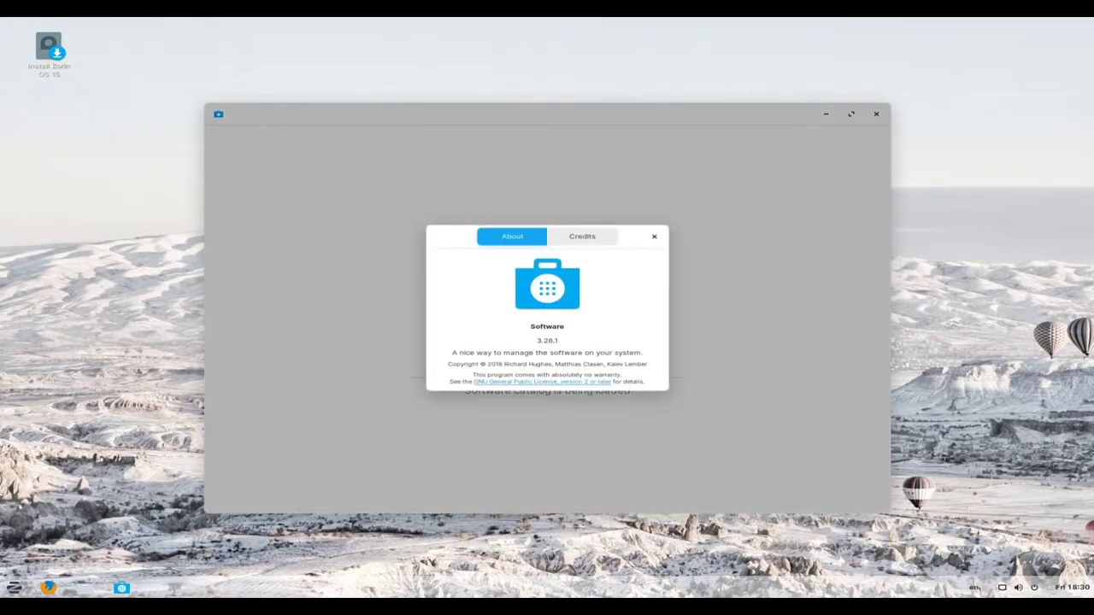
key(Right)
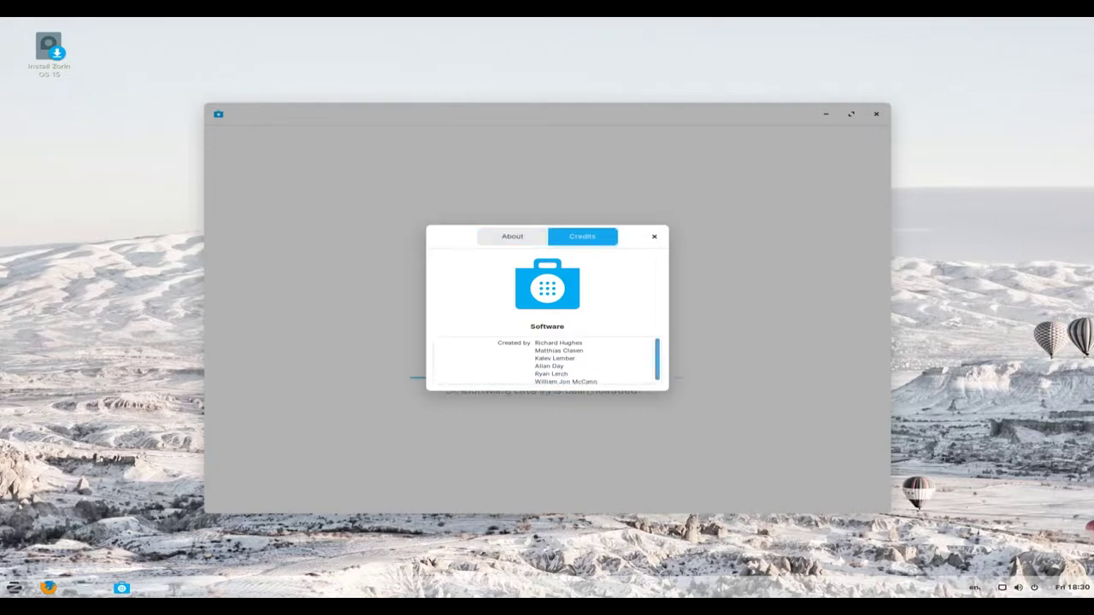
scroll(547, 360, down, 1)
key(Escape)
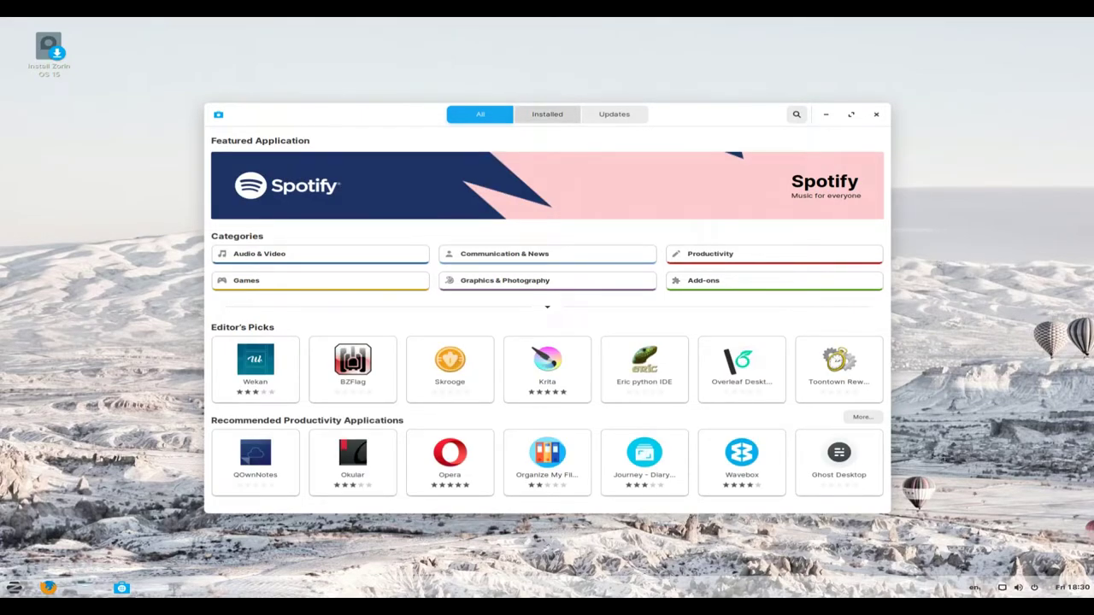
Step: Check the available updates and installed applications in the Software store, then close it
click(614, 114)
click(547, 113)
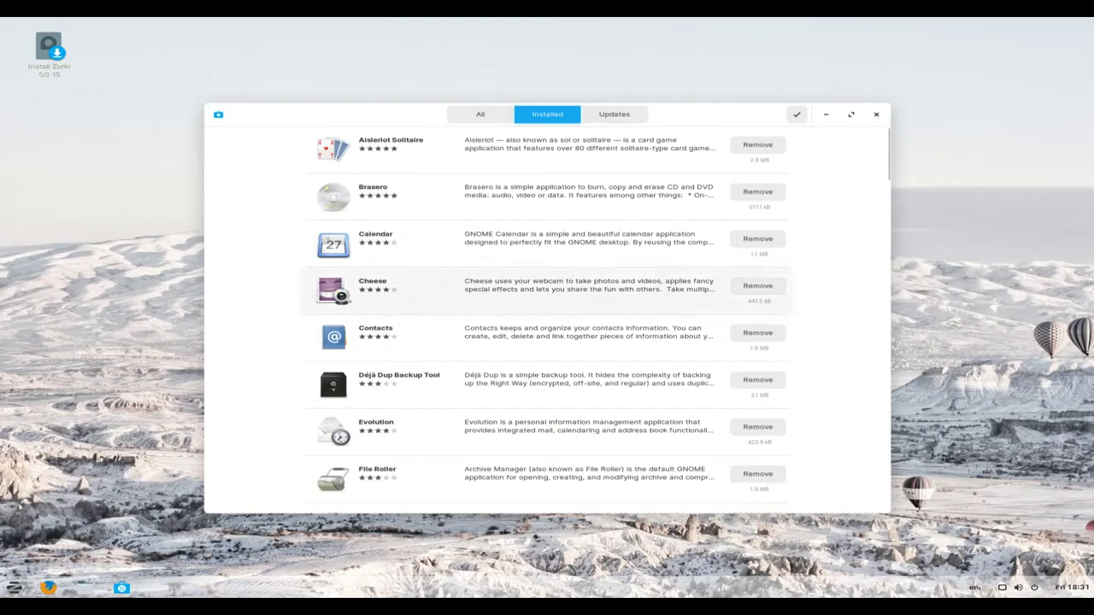
scroll(547, 316, down, 3)
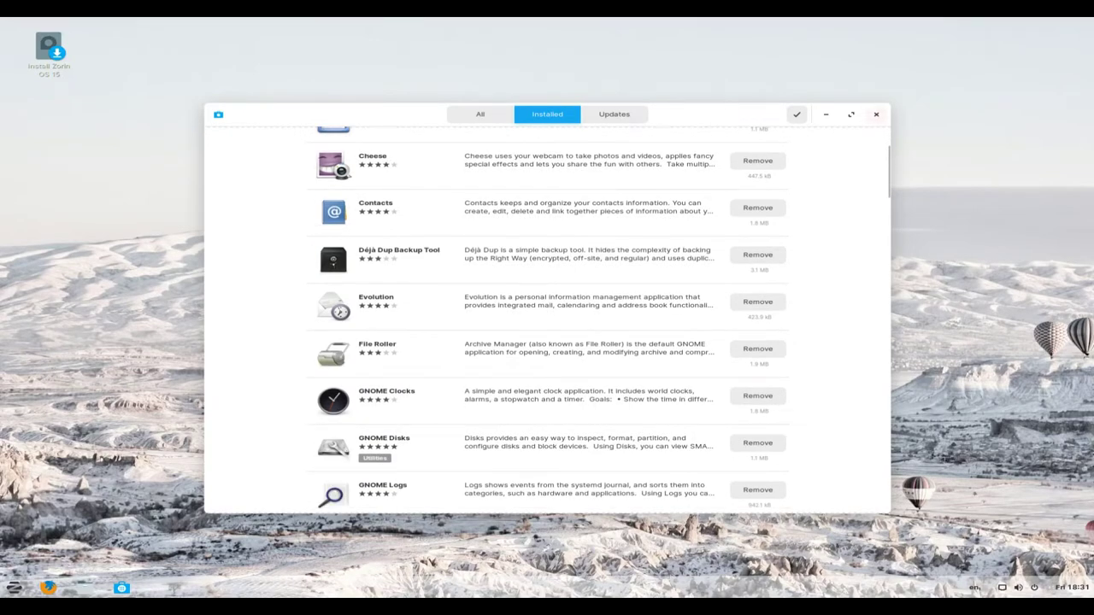
click(876, 114)
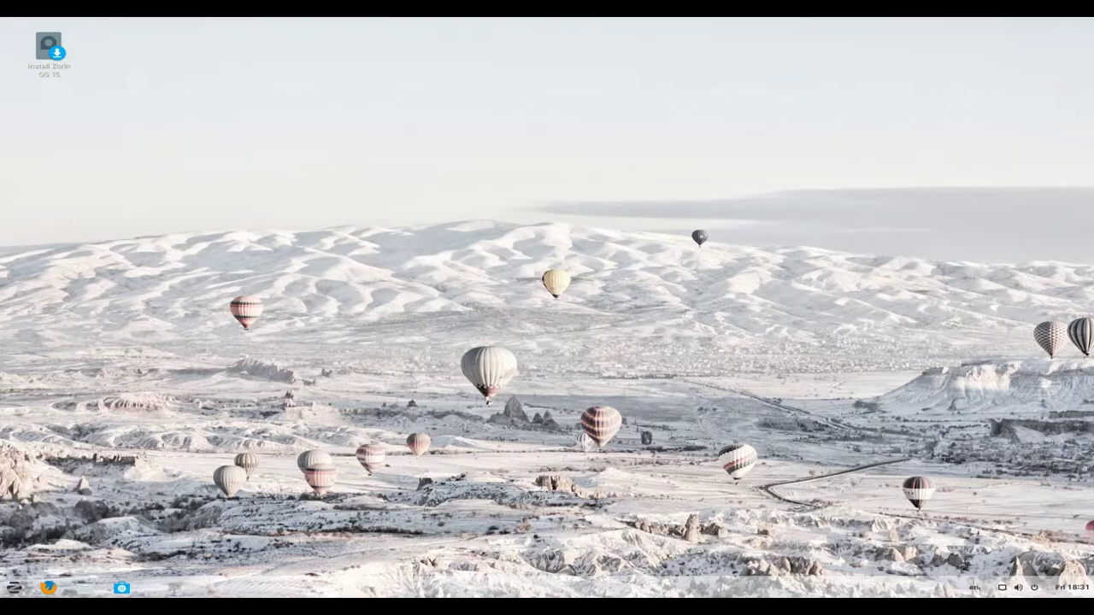
Step: Open the file manager, view its About information and full credits, then close it
click(82, 588)
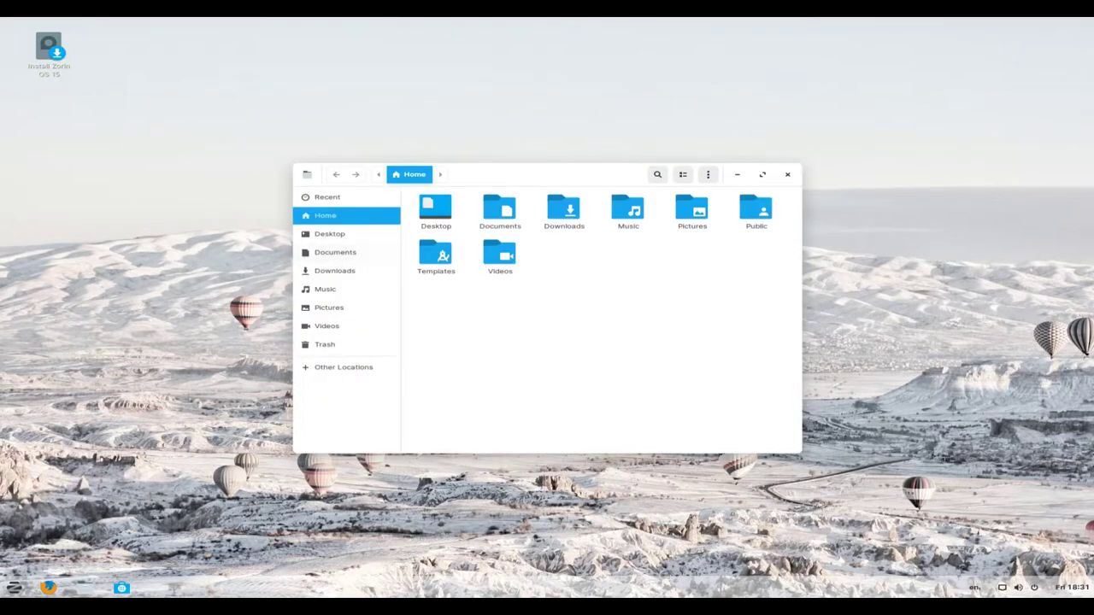
drag(598, 174, 499, 118)
click(207, 117)
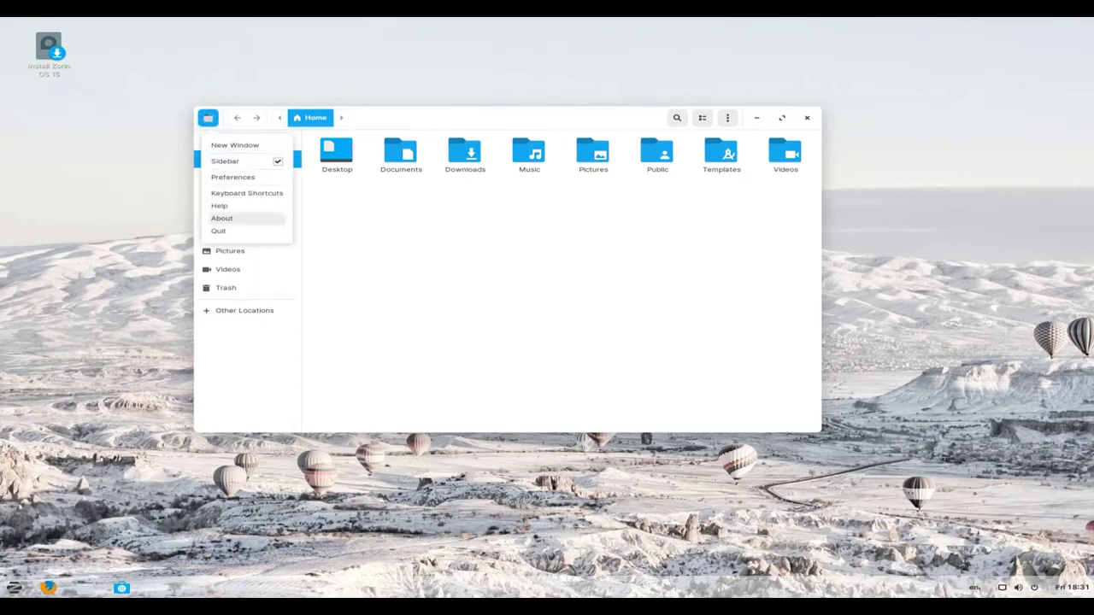
click(222, 218)
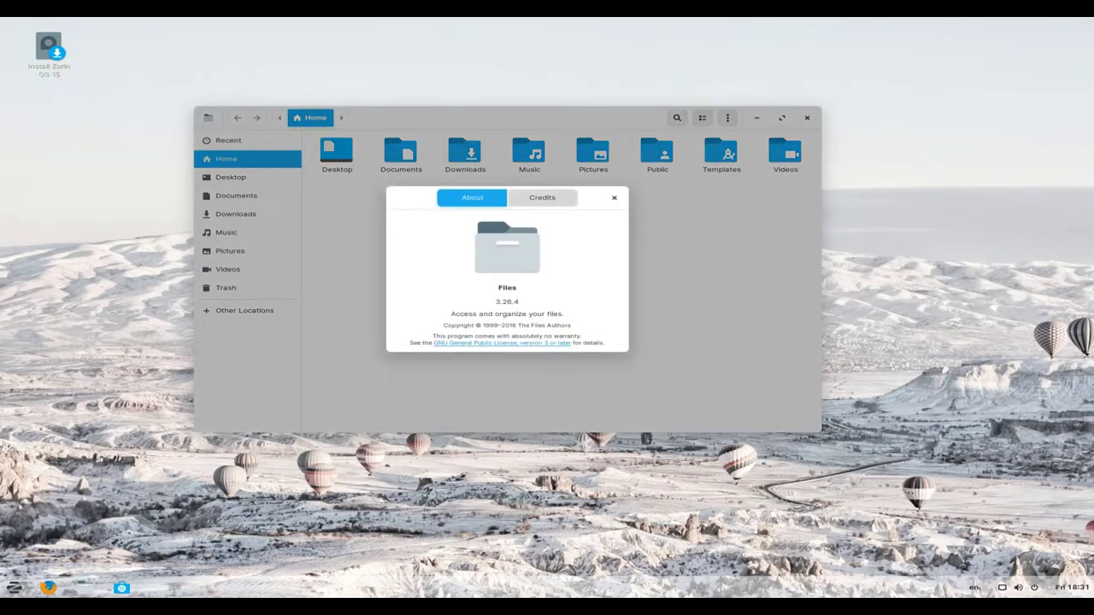
click(542, 197)
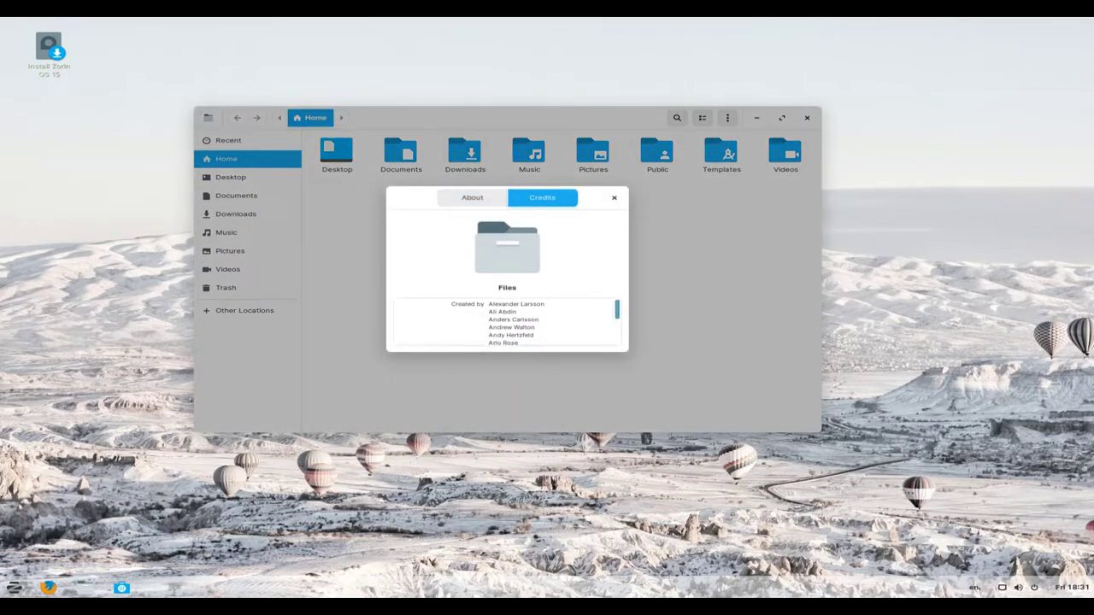
scroll(507, 323, down, 10)
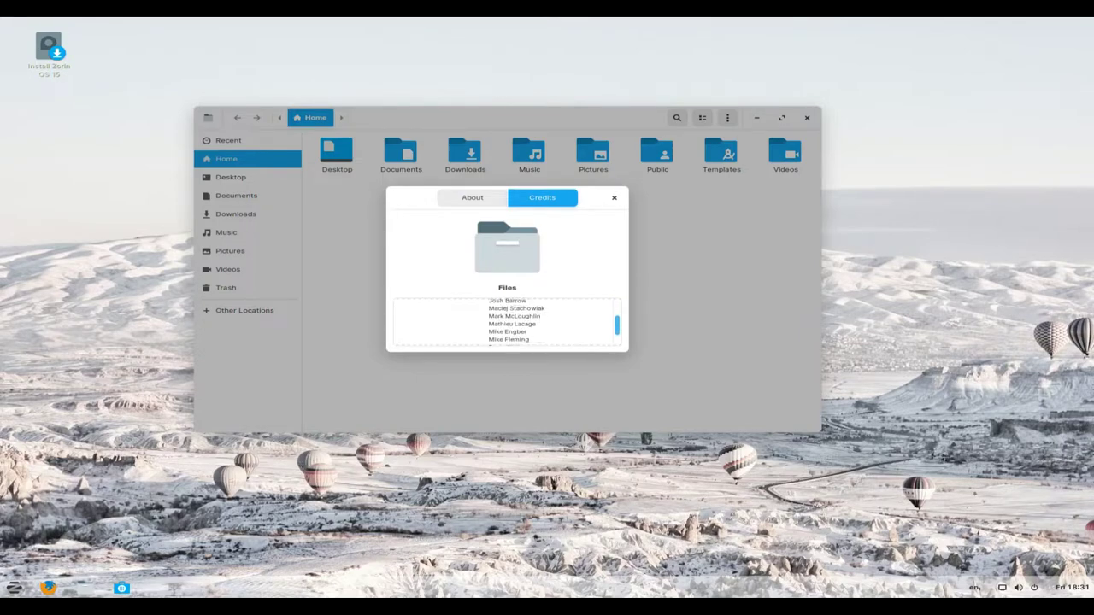
scroll(507, 323, down, 10)
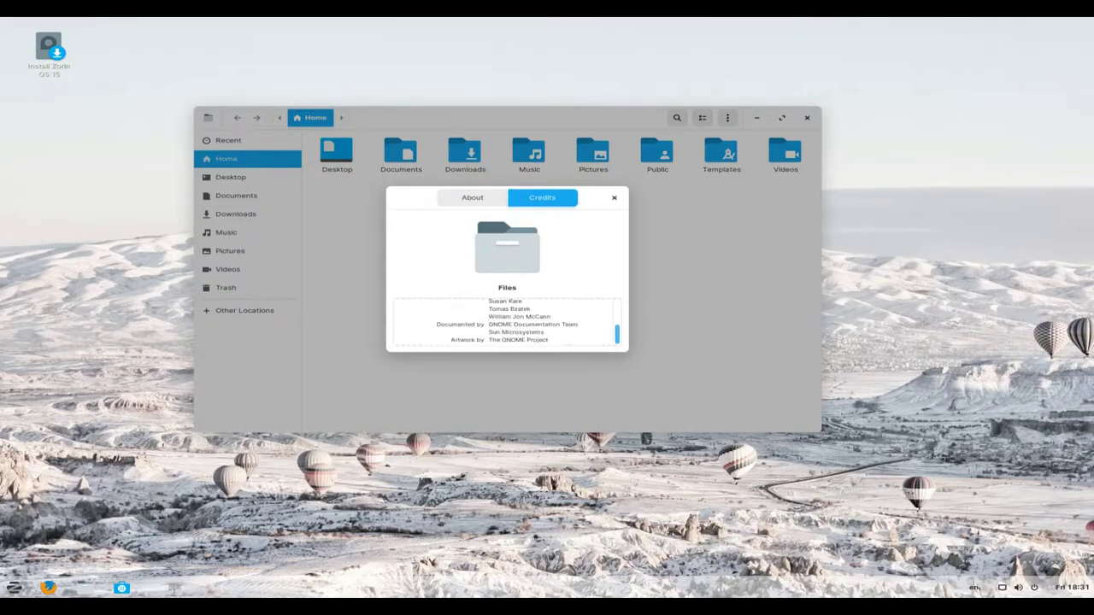
click(614, 197)
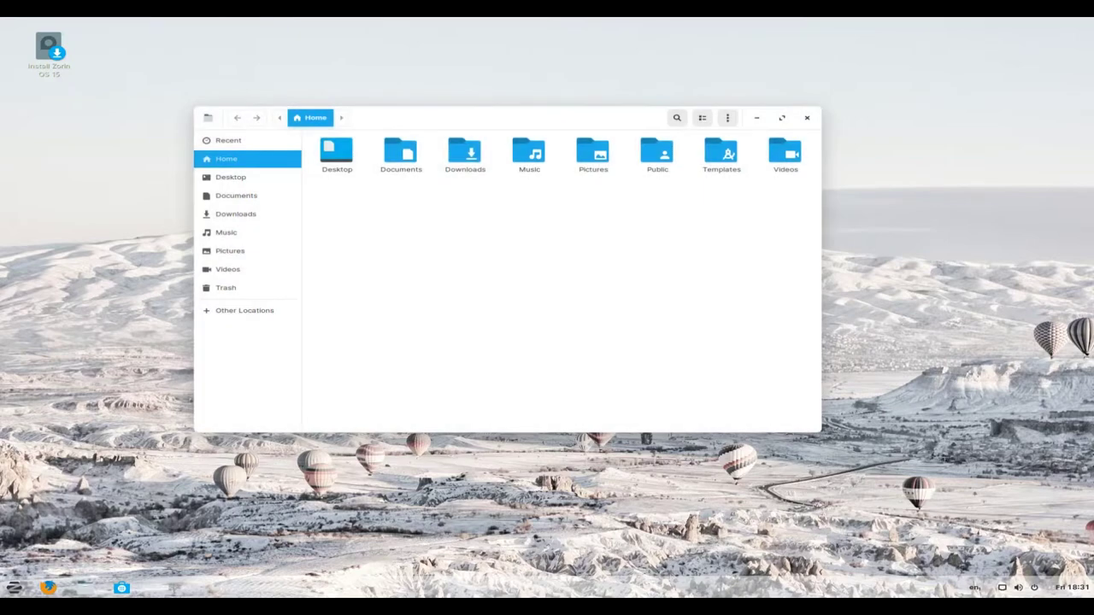
click(807, 117)
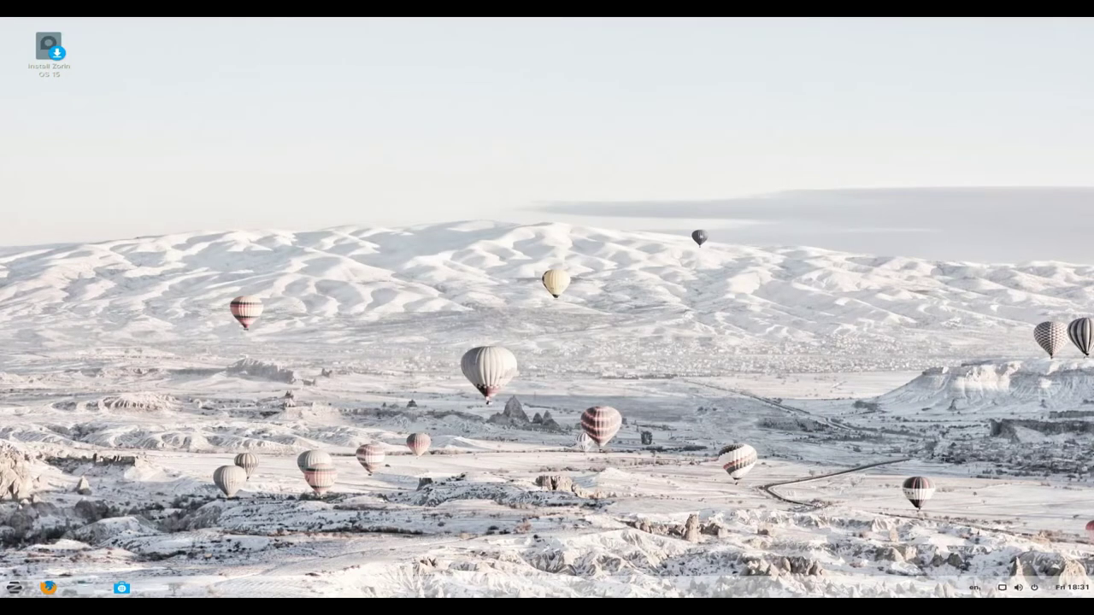
Step: Examine the applications in the Accessories category of the Zorin application menu
click(13, 587)
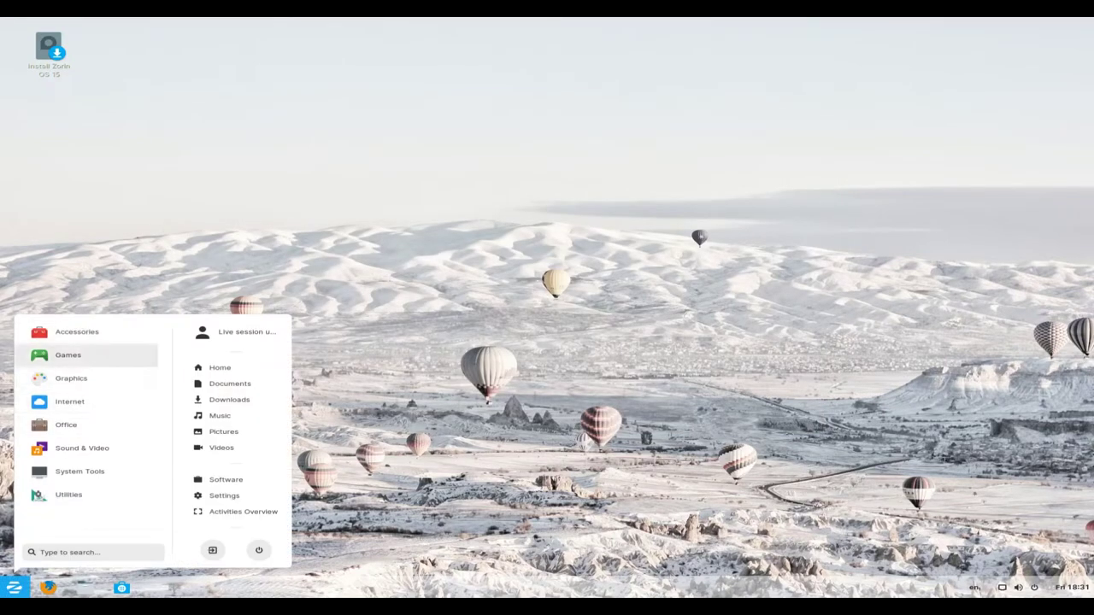
key(Up)
key(Return)
key(Down)
key(Down)
key(Down)
key(Down)
key(Down)
key(Down)
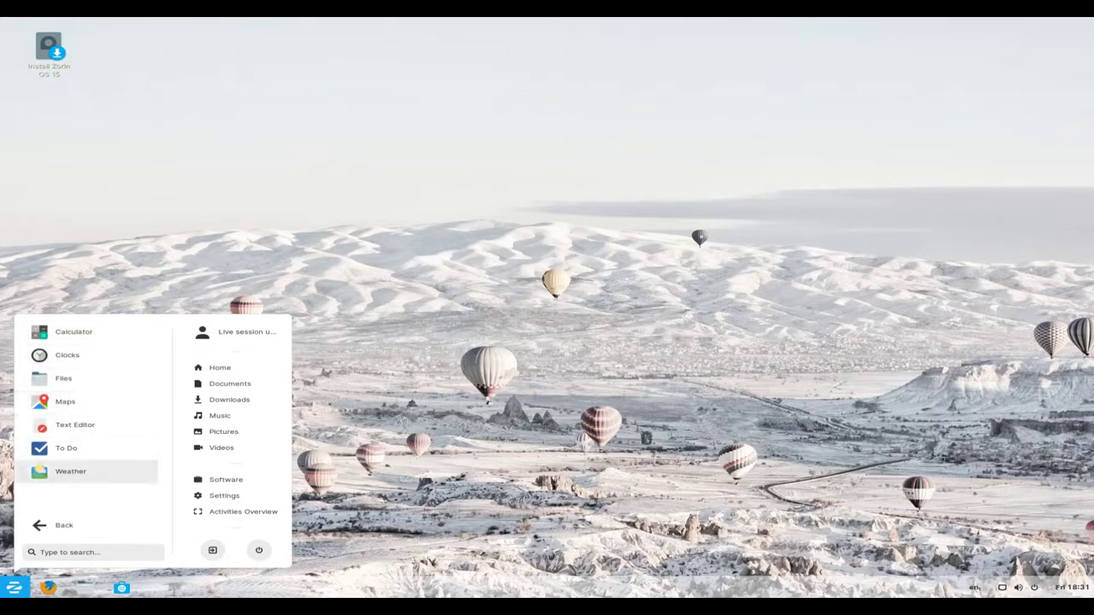
key(Up)
key(Up)
key(Up)
key(Up)
key(Up)
key(Up)
key(Up)
key(Down)
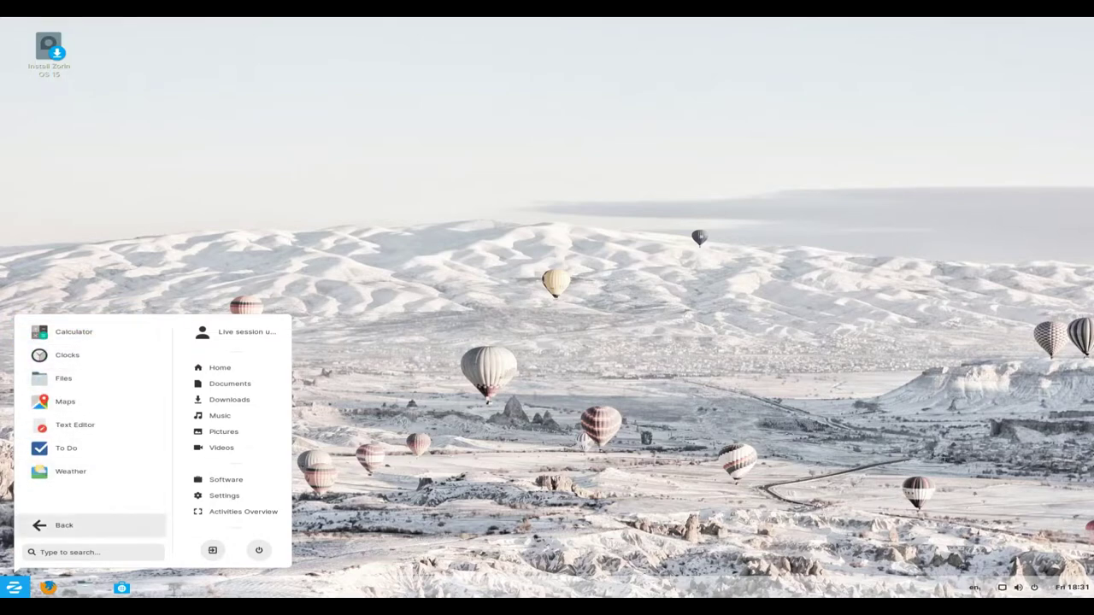
Step: Examine the applications in the Games category and return to the category list
key(Return)
key(Down)
key(Down)
key(Down)
key(Up)
key(Up)
key(Return)
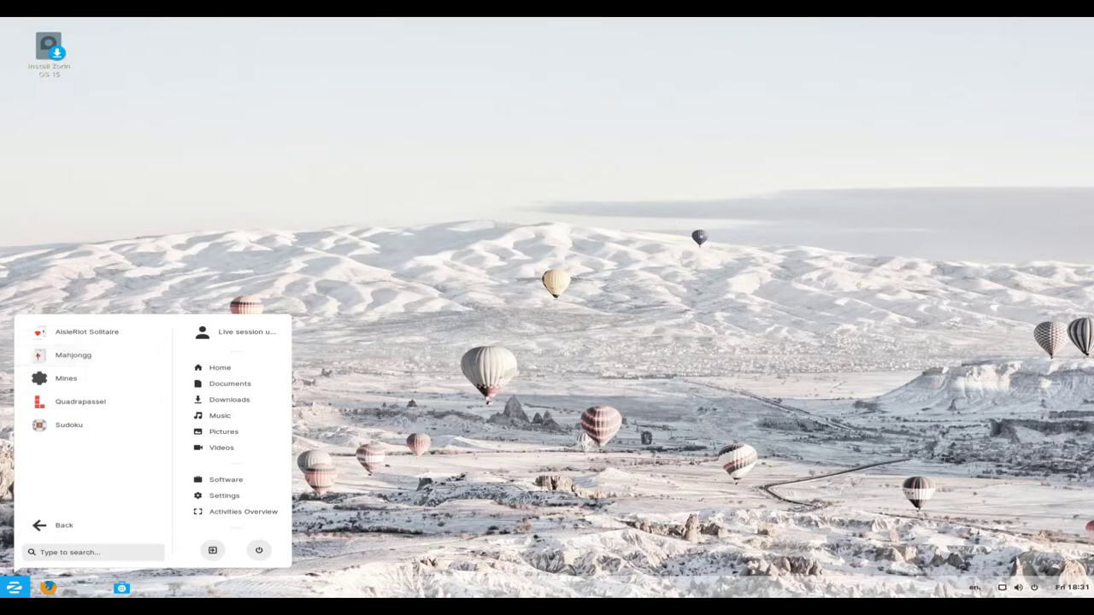
key(Up)
key(Down)
key(Down)
key(Down)
key(Down)
key(Down)
key(Return)
Step: Examine the applications in the Graphics category and return to the category list
key(Down)
key(Down)
key(Down)
key(Down)
key(Down)
key(Down)
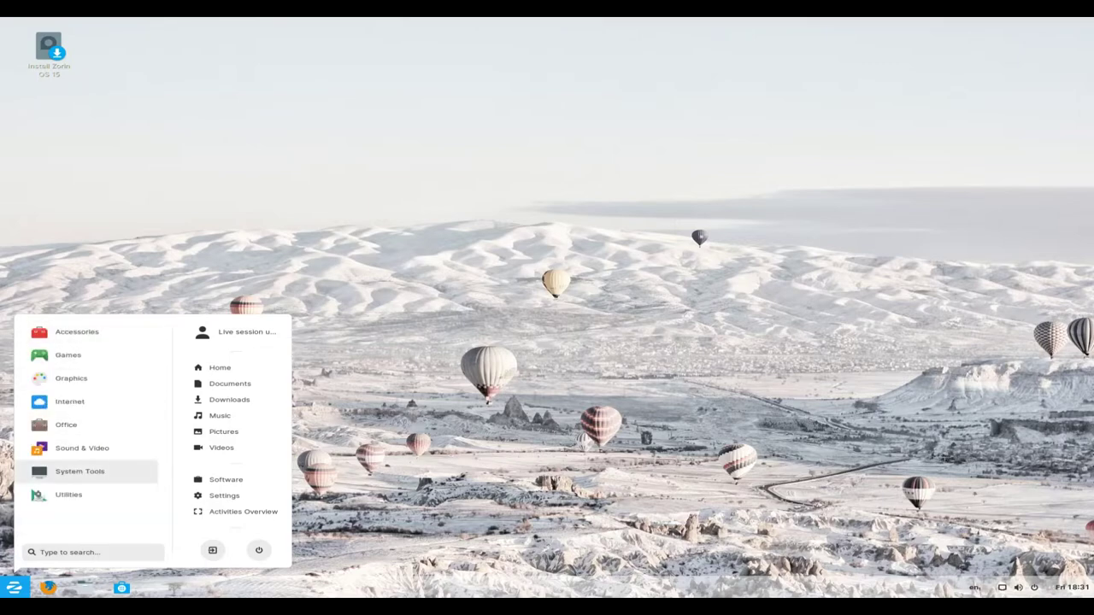
key(Up)
key(Up)
key(Up)
key(Up)
key(Return)
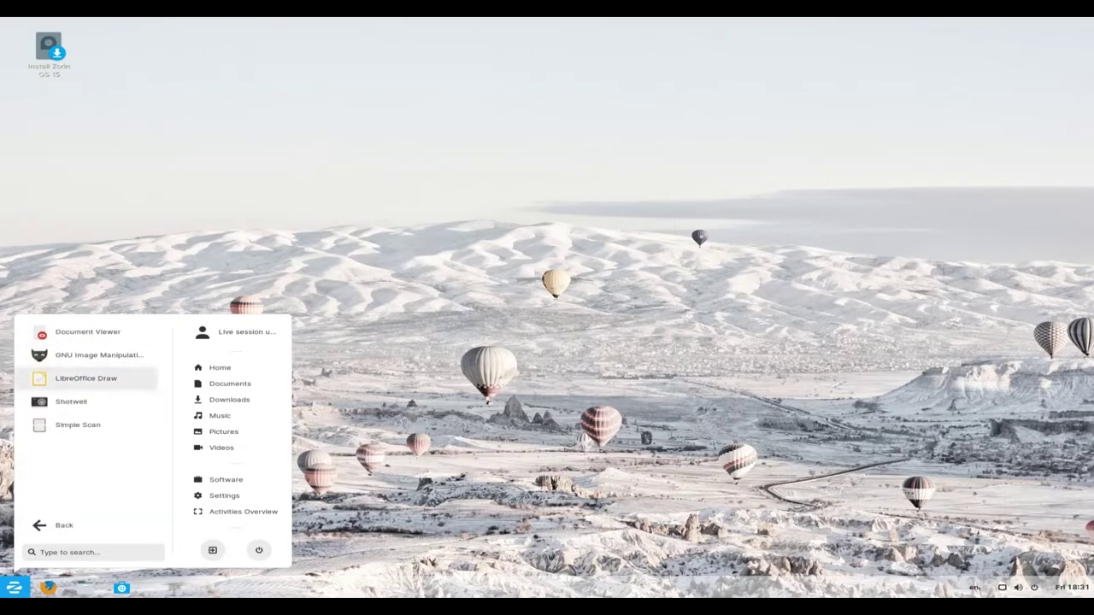
key(Down)
key(Down)
key(Return)
Step: Examine the applications in the Internet category and return to the category list
key(Down)
key(Down)
key(Down)
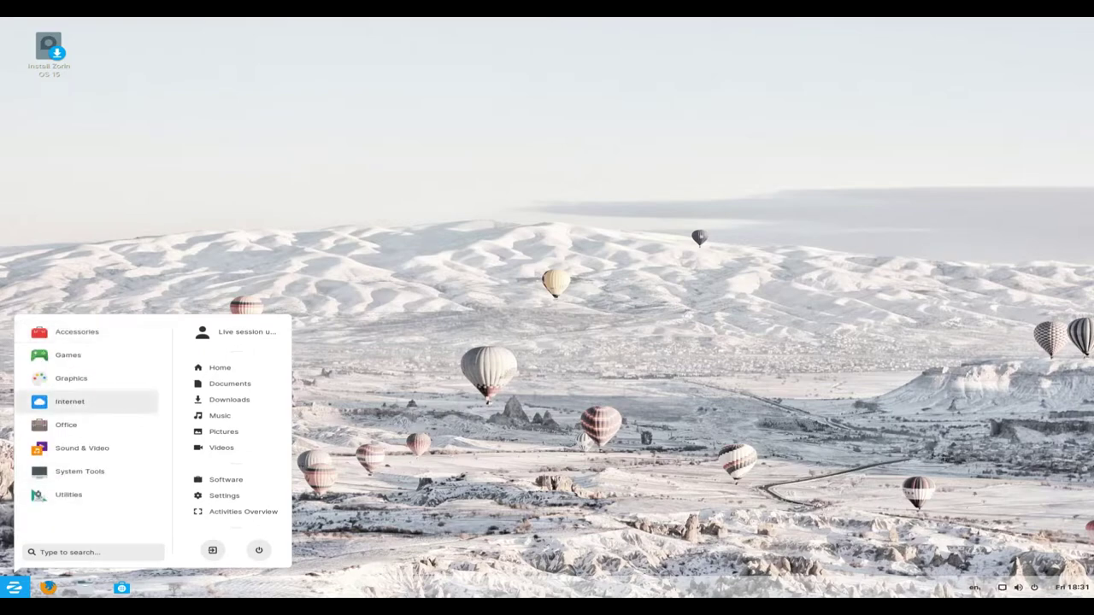
key(Up)
key(Down)
key(Return)
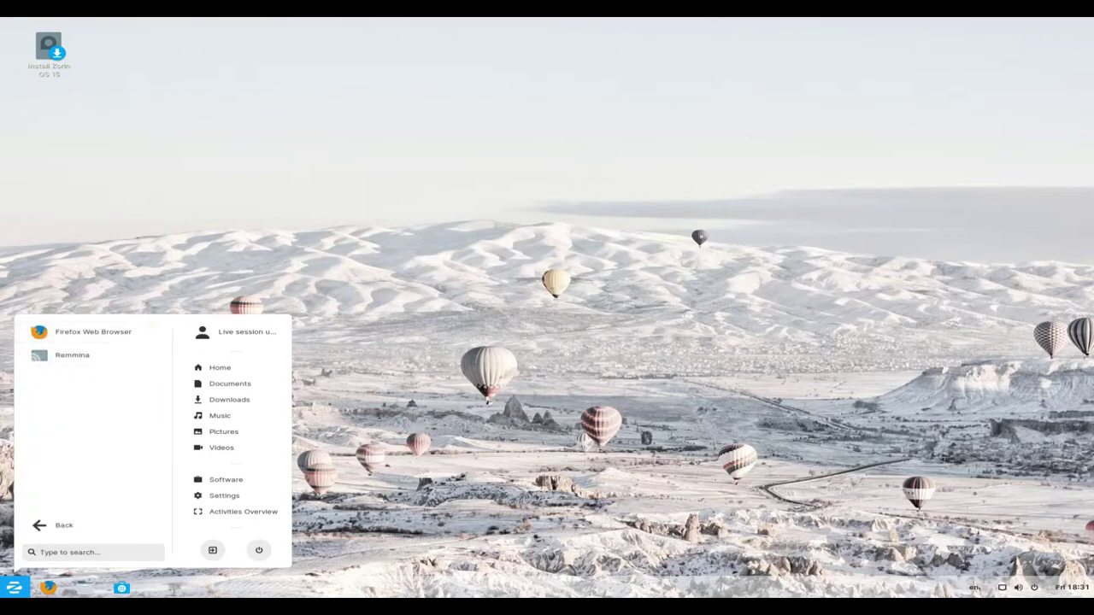
key(Up)
key(Return)
Step: Examine the applications in the Sound & Video category and return to the category list
key(Down)
key(Down)
key(Down)
key(Down)
key(Down)
key(Return)
key(Down)
key(Down)
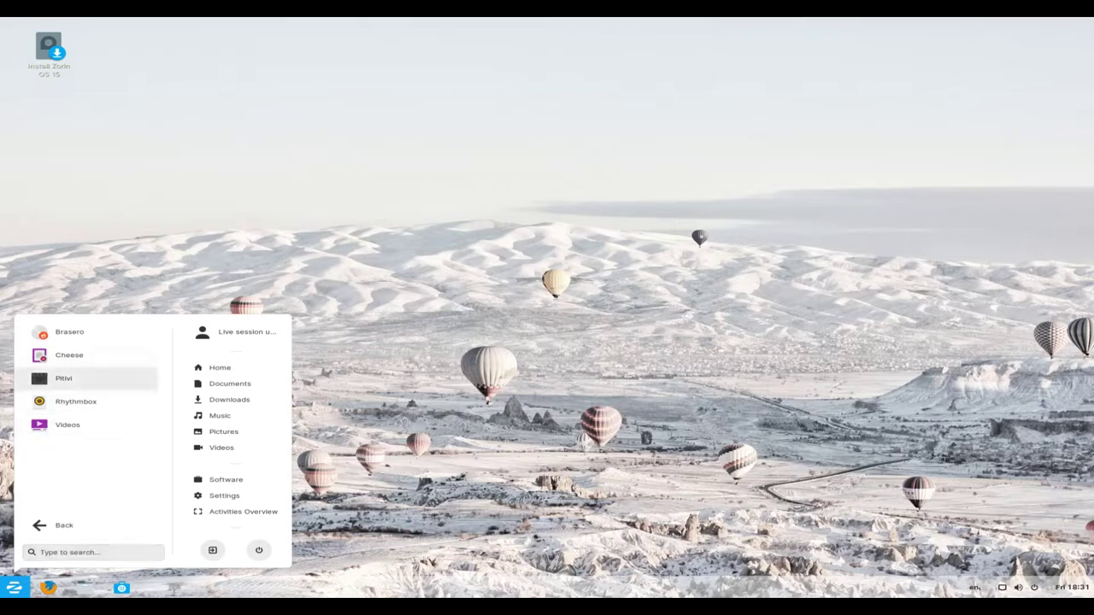
key(Up)
key(Up)
key(Down)
key(Down)
key(Down)
key(Down)
key(Down)
key(Return)
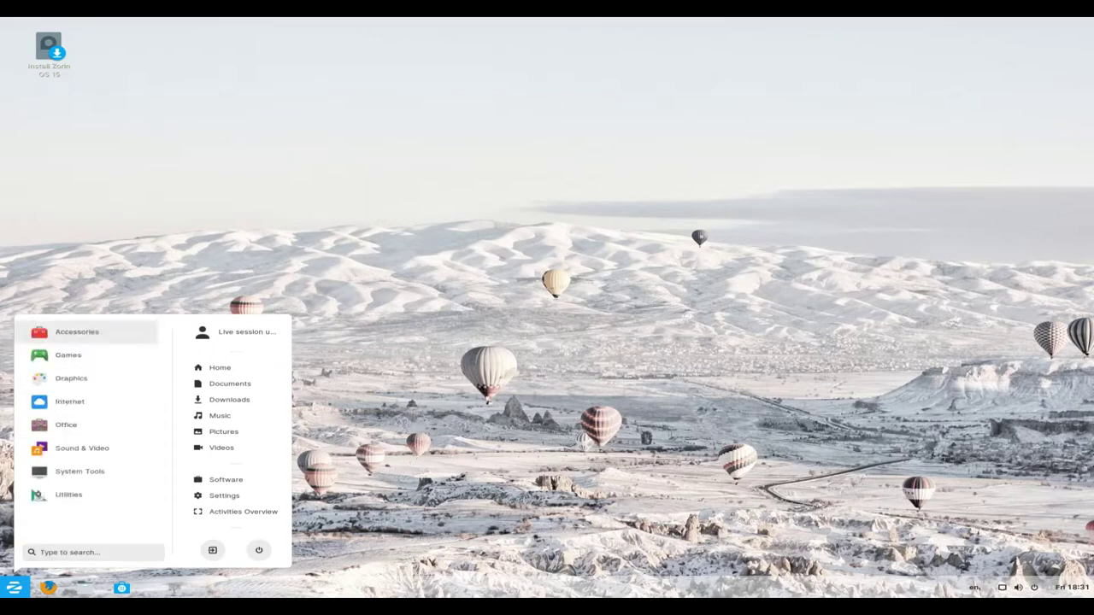
Step: Open the System Tools category in the application menu
key(Up)
key(Up)
key(Up)
key(Down)
key(Return)
key(Up)
key(Up)
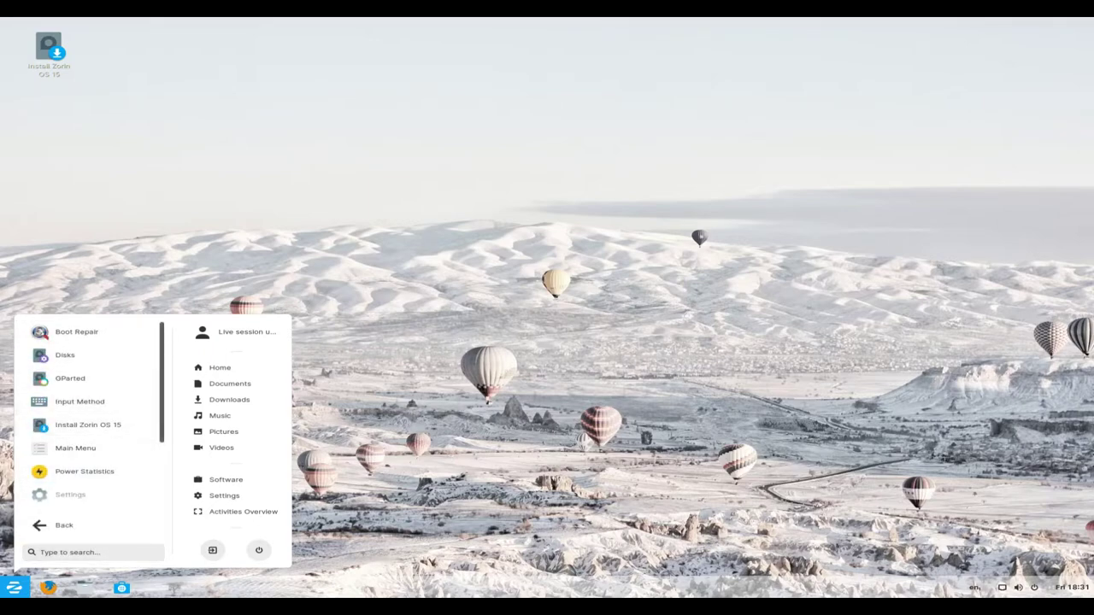
Step: Look through the whole System Tools list down to Zorin Connect and return to the category list
key(Down)
key(Down)
key(Down)
key(Down)
key(Down)
key(Down)
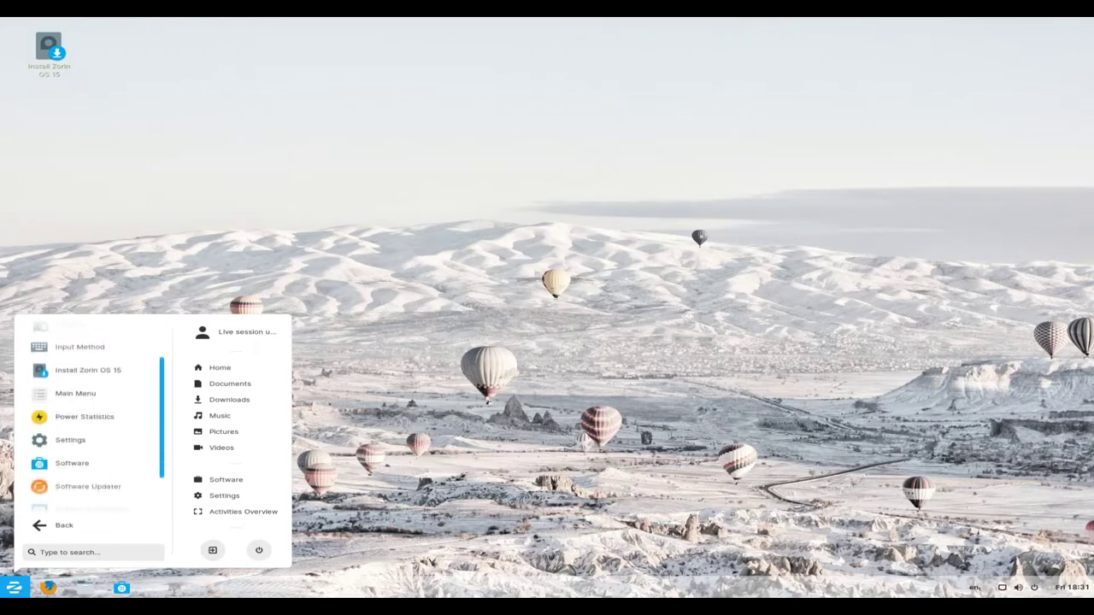
key(Down)
key(Down)
key(Down)
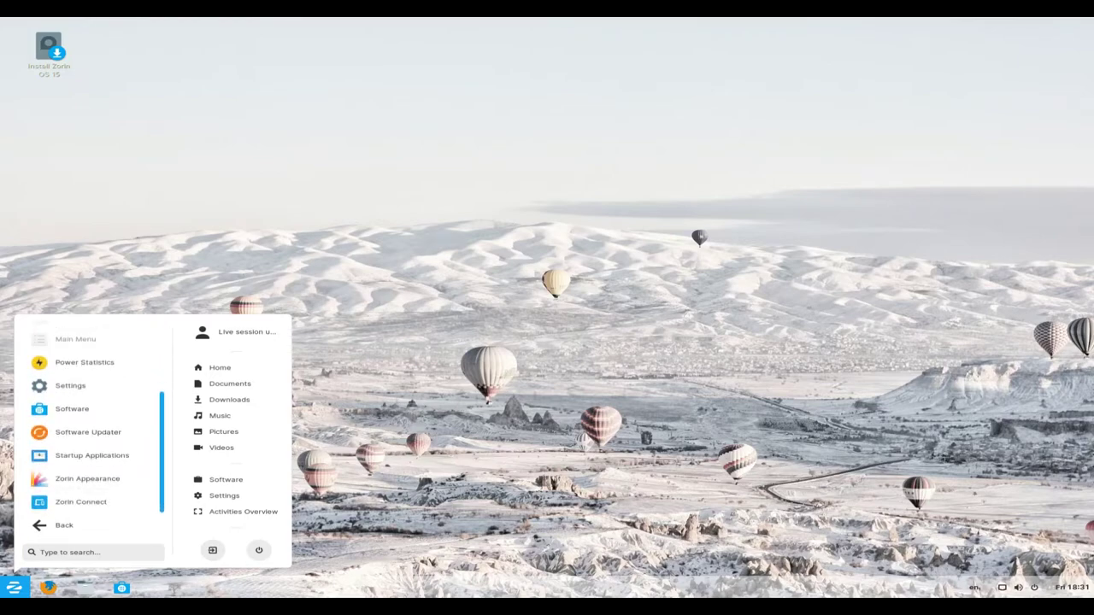
key(Up)
key(Up)
key(Up)
key(Up)
key(Up)
key(Up)
key(Up)
key(Up)
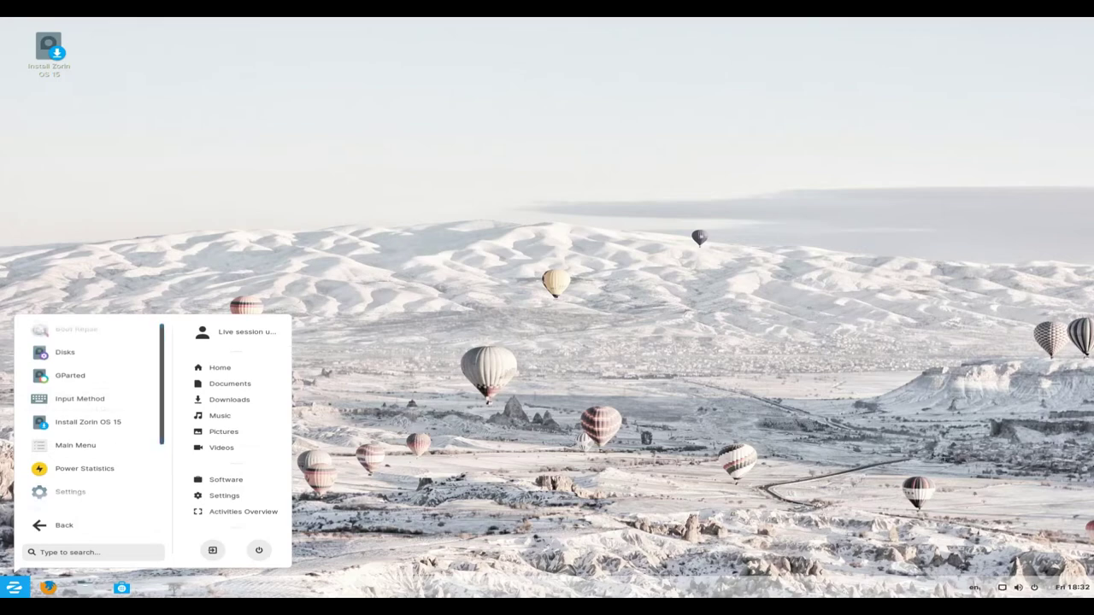
key(Tab)
key(Return)
Step: Open the Utilities category in the application menu and look at its first applications
key(Up)
key(Return)
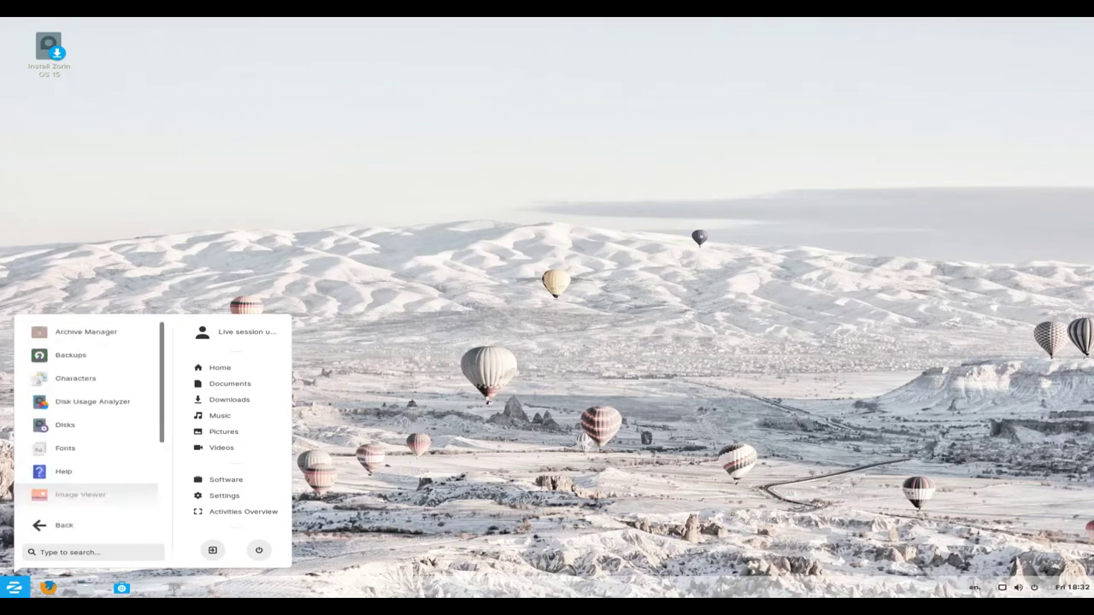
key(Up)
key(Up)
key(Up)
key(Up)
Step: Launch System Monitor from the Utilities list to view the CPU, memory and network graphs, then close it
key(Down)
key(Down)
key(Down)
key(Down)
key(Down)
key(Down)
key(Down)
key(Down)
key(Down)
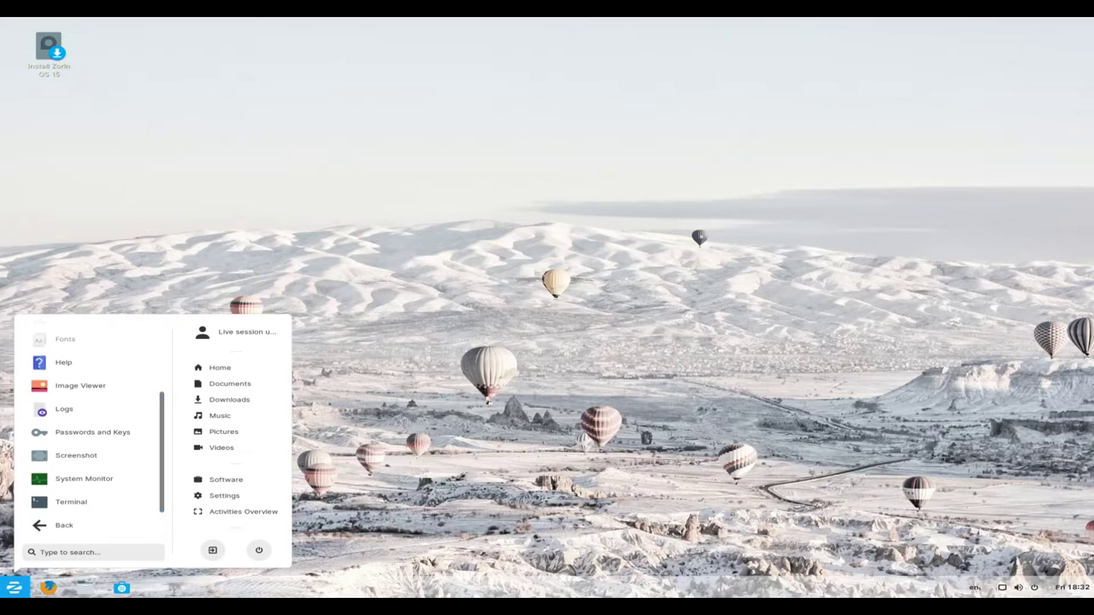
key(Return)
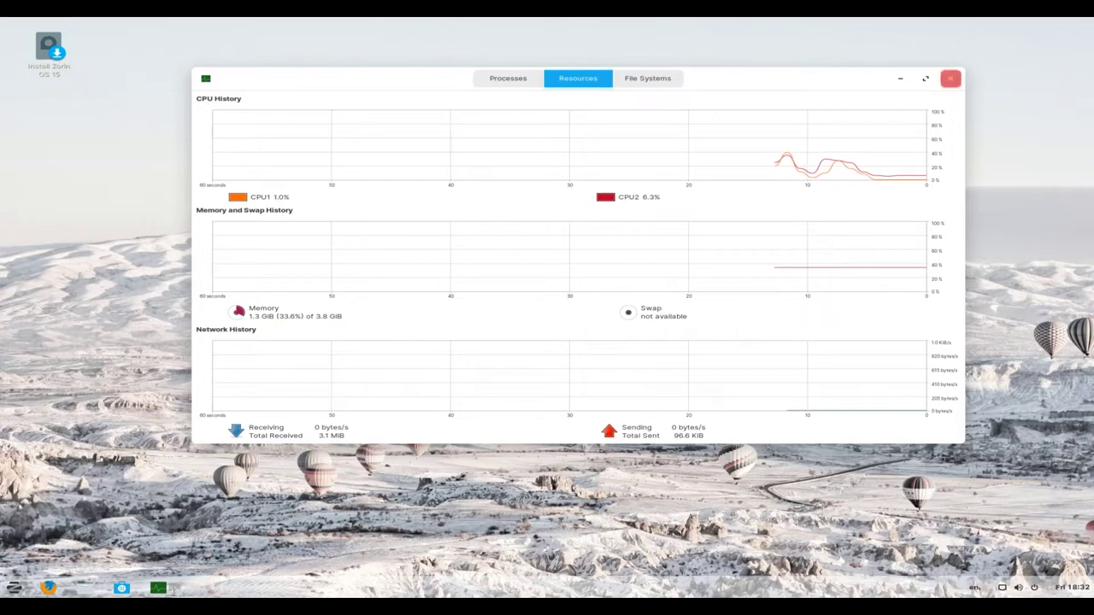
click(951, 78)
Step: Open the system Settings from the application menu
key(super)
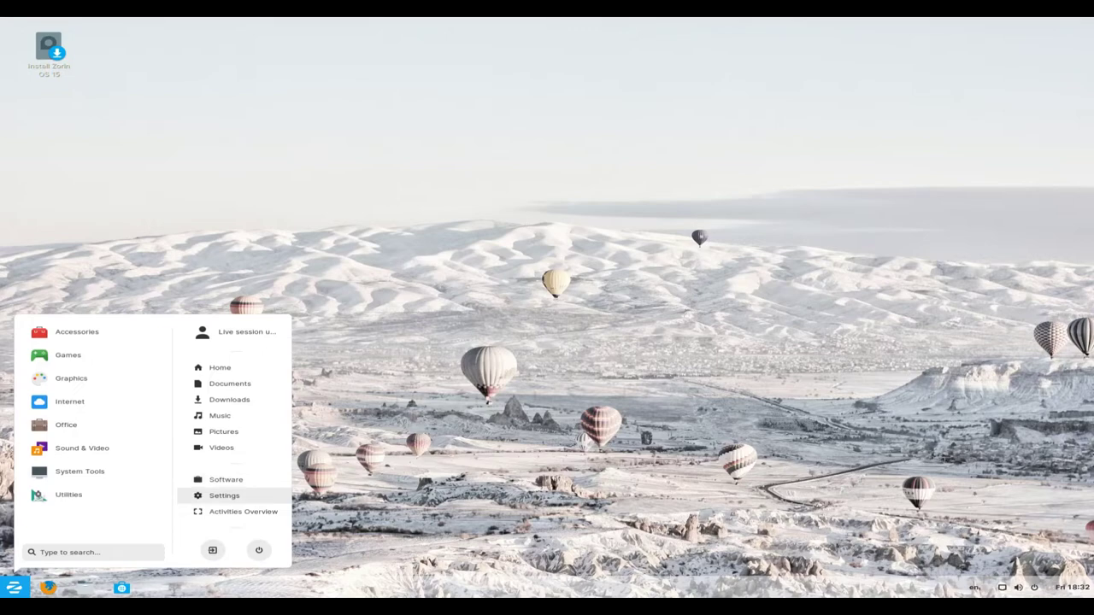
key(Return)
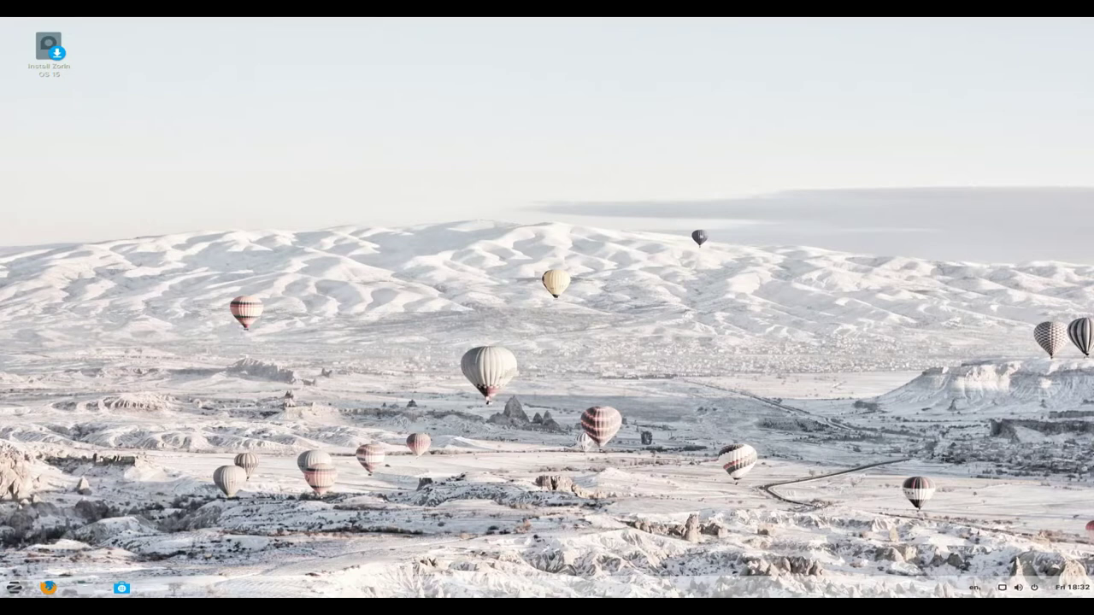
Step: Open the desktop background chooser in the Appearance settings and look through the whole wallpaper collection
key(super)
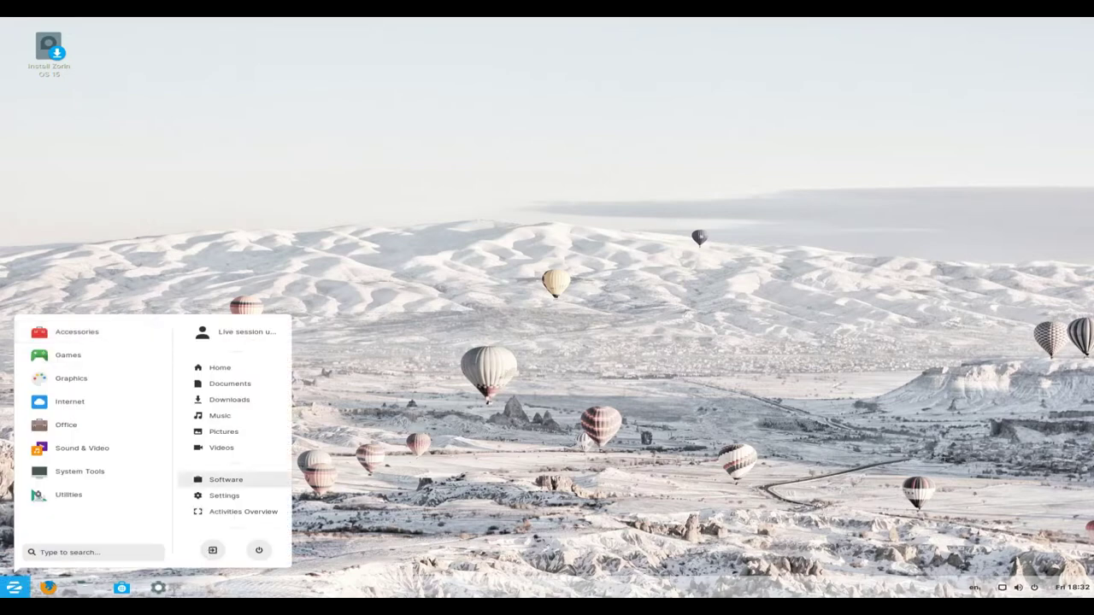
click(224, 496)
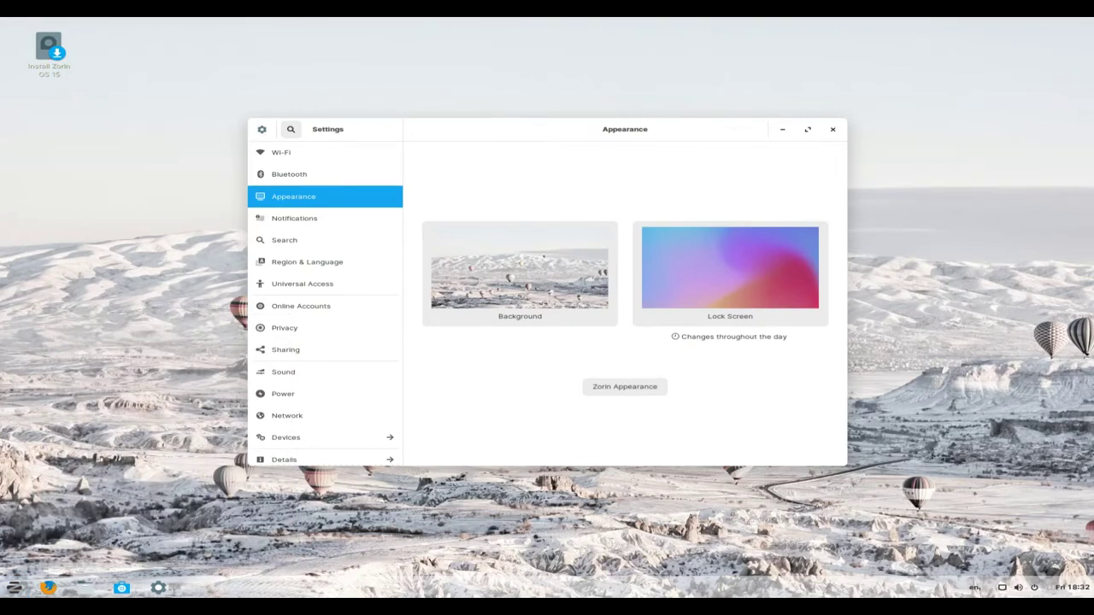
click(513, 291)
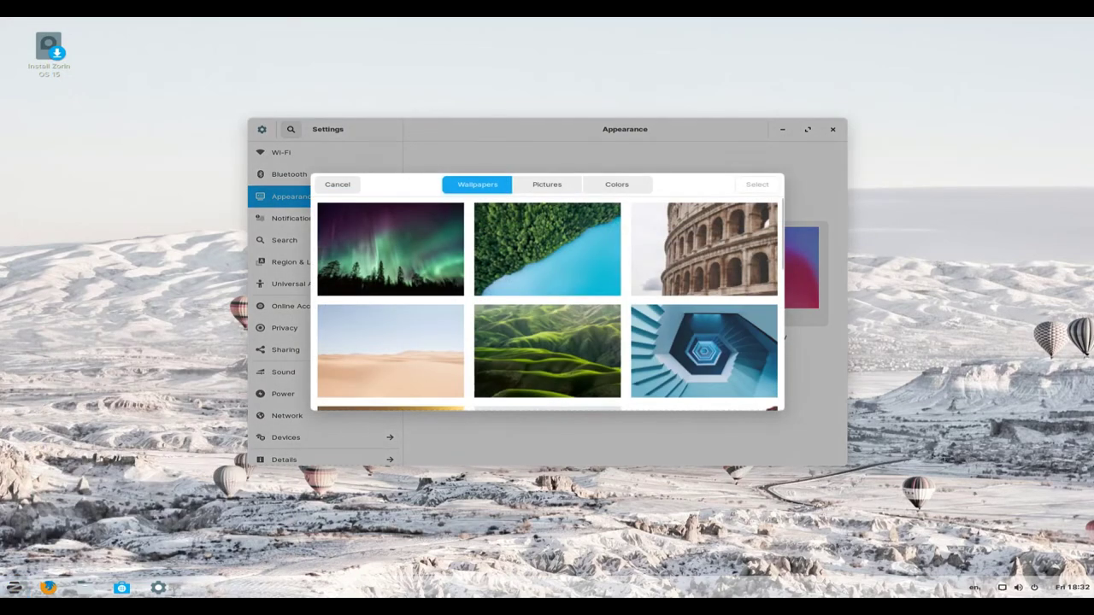
scroll(549, 305, down, 3)
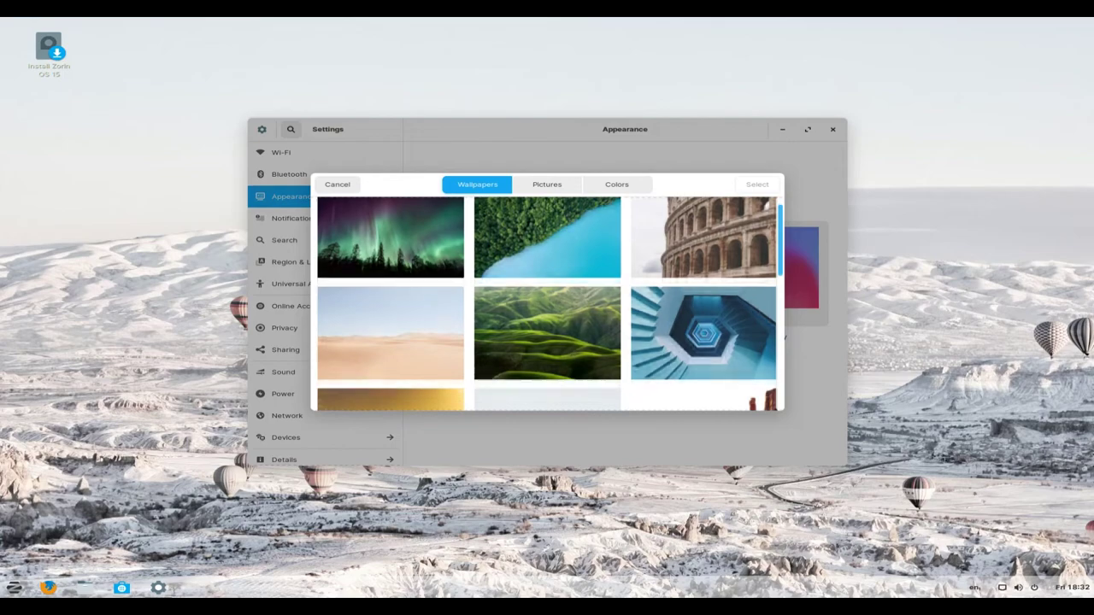
scroll(550, 304, down, 2)
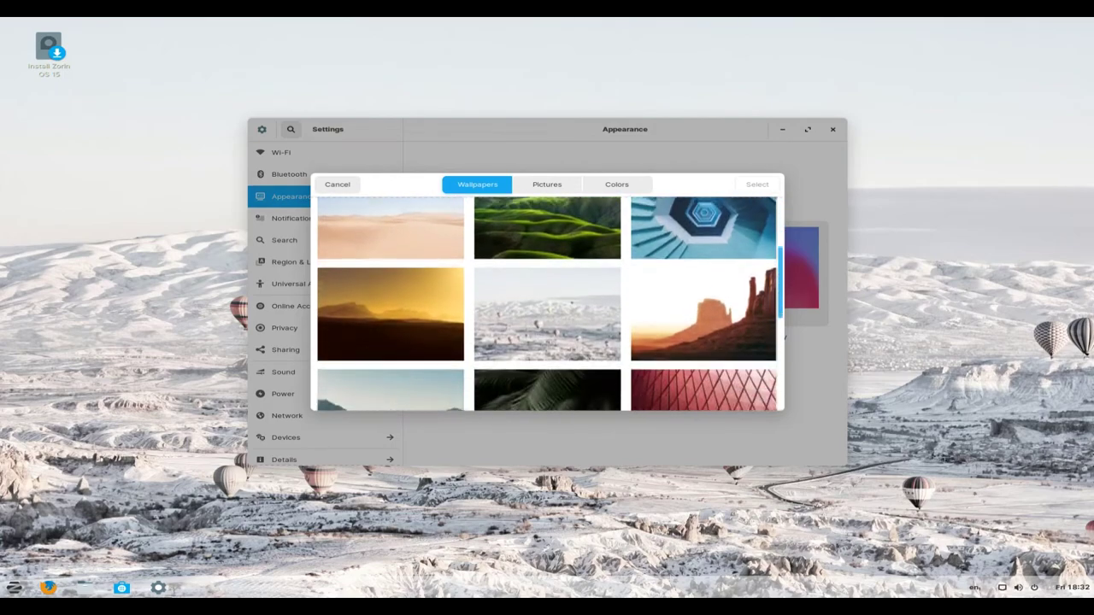
scroll(550, 305, down, 2)
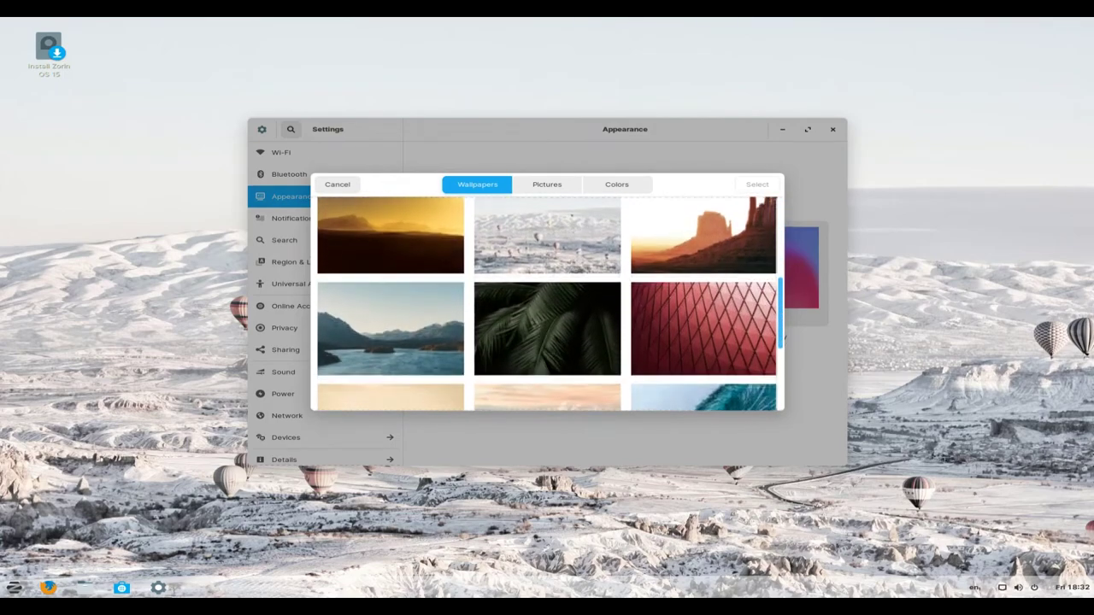
scroll(550, 304, down, 1)
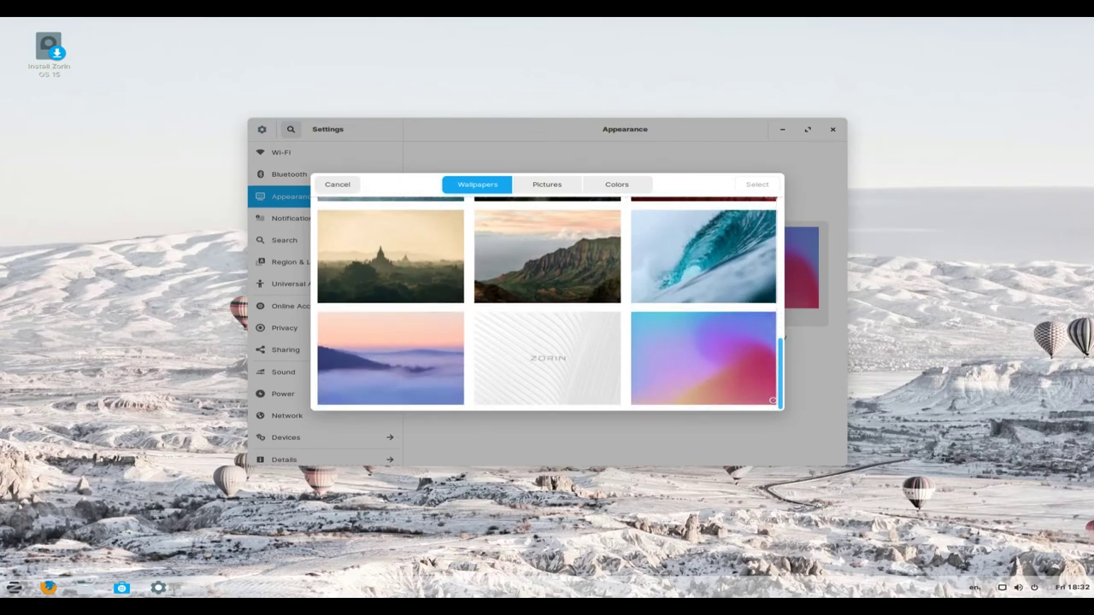
scroll(550, 304, up, 7)
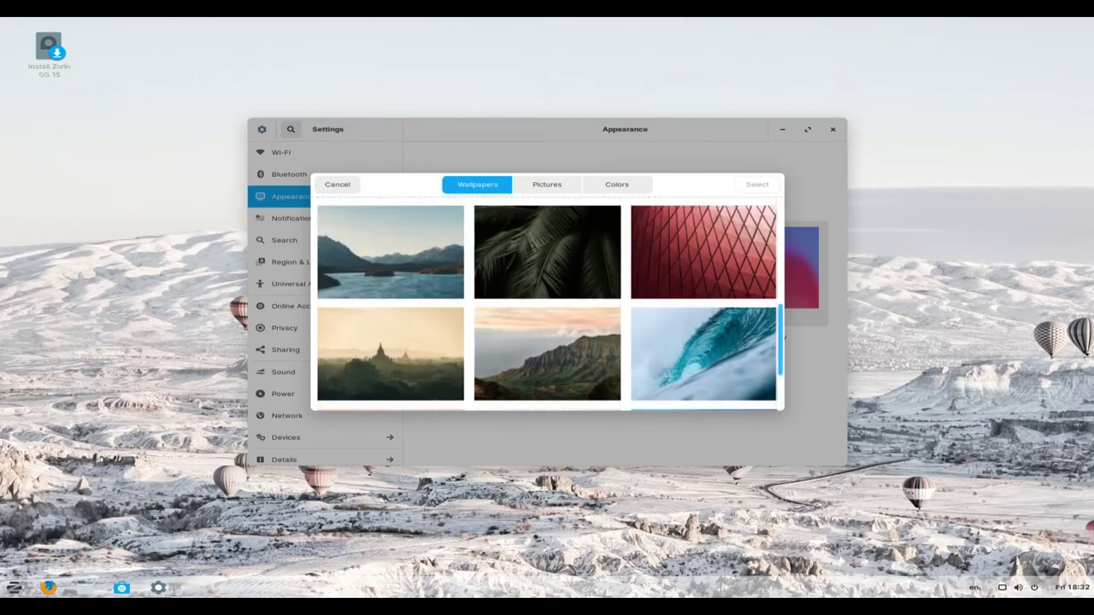
scroll(550, 304, up, 3)
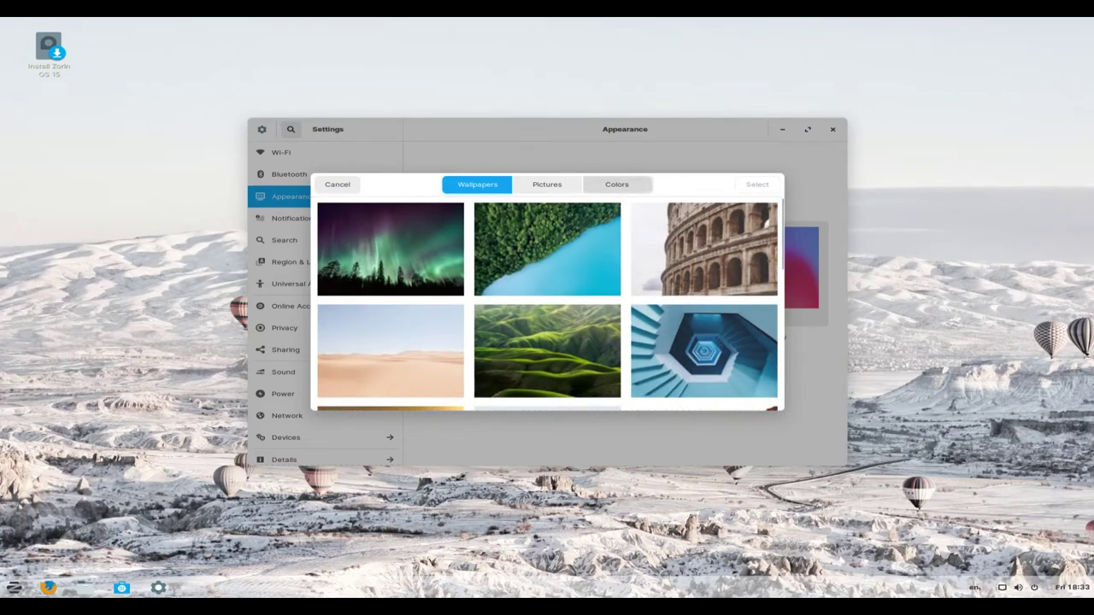
Step: Look through the Colors and Pictures background options, then cancel the chooser and close Settings
click(616, 185)
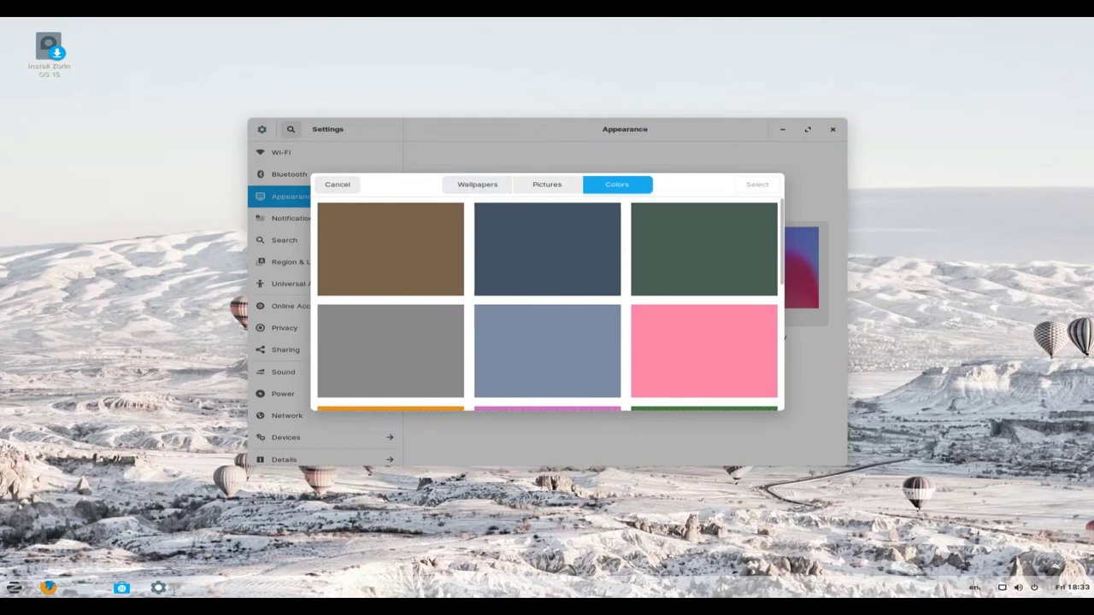
scroll(547, 304, down, 5)
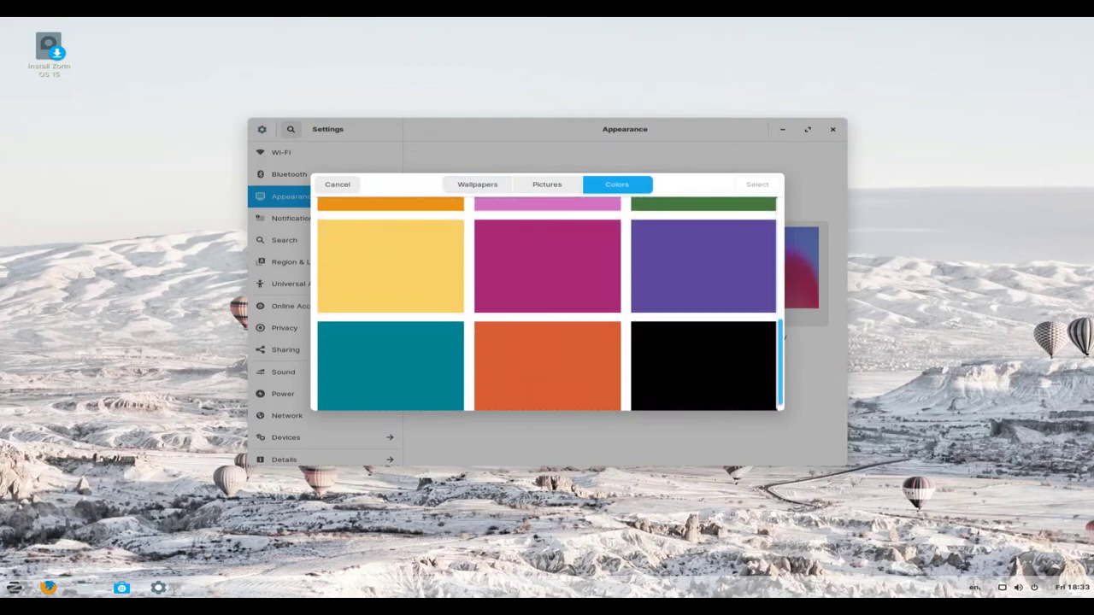
scroll(547, 305, up, 3)
scroll(547, 305, up, 2)
click(547, 185)
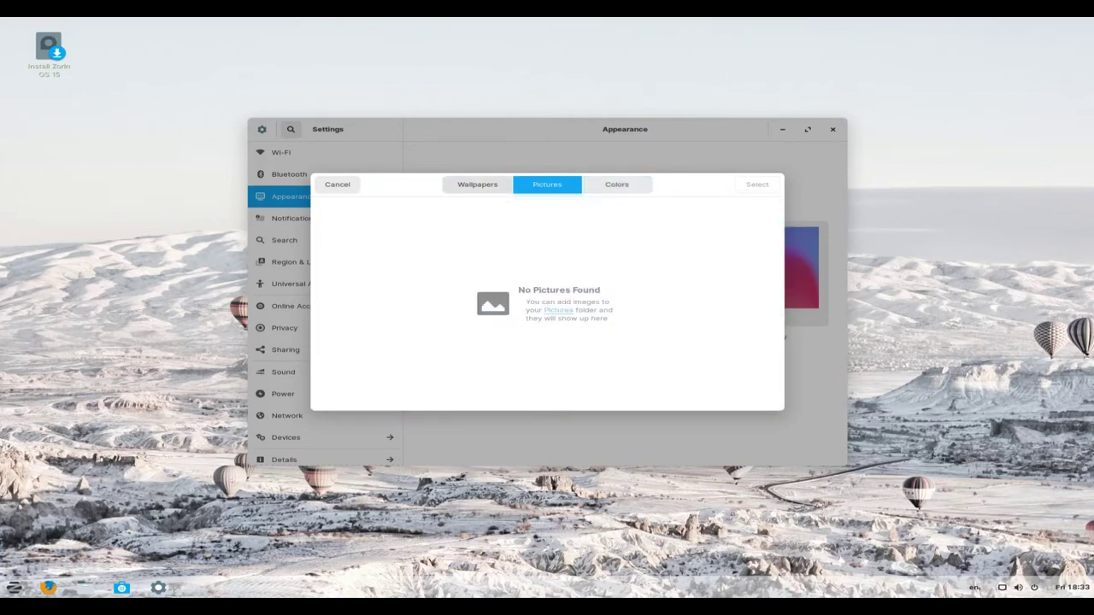
click(477, 185)
key(Escape)
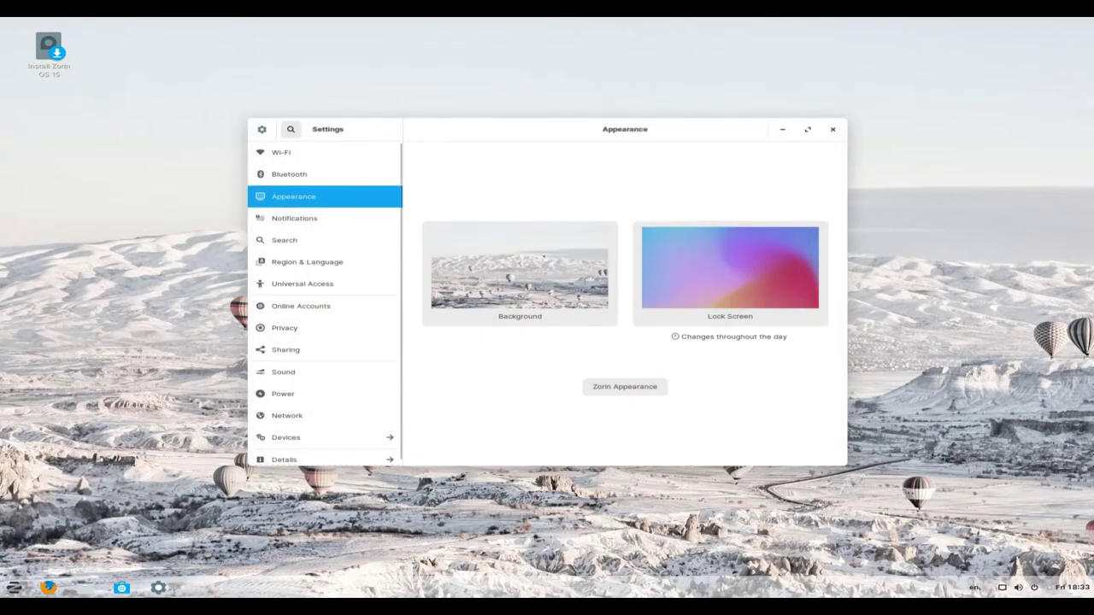
click(833, 130)
Step: Launch Zorin Appearance from the System Tools category and look through its desktop layout and icon options
click(13, 588)
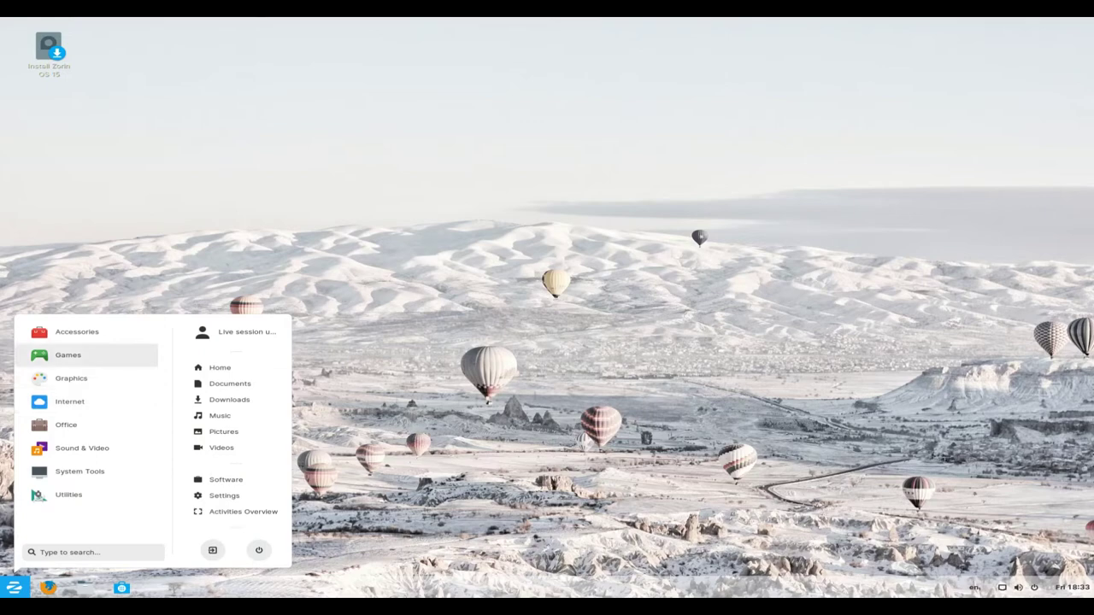
click(79, 471)
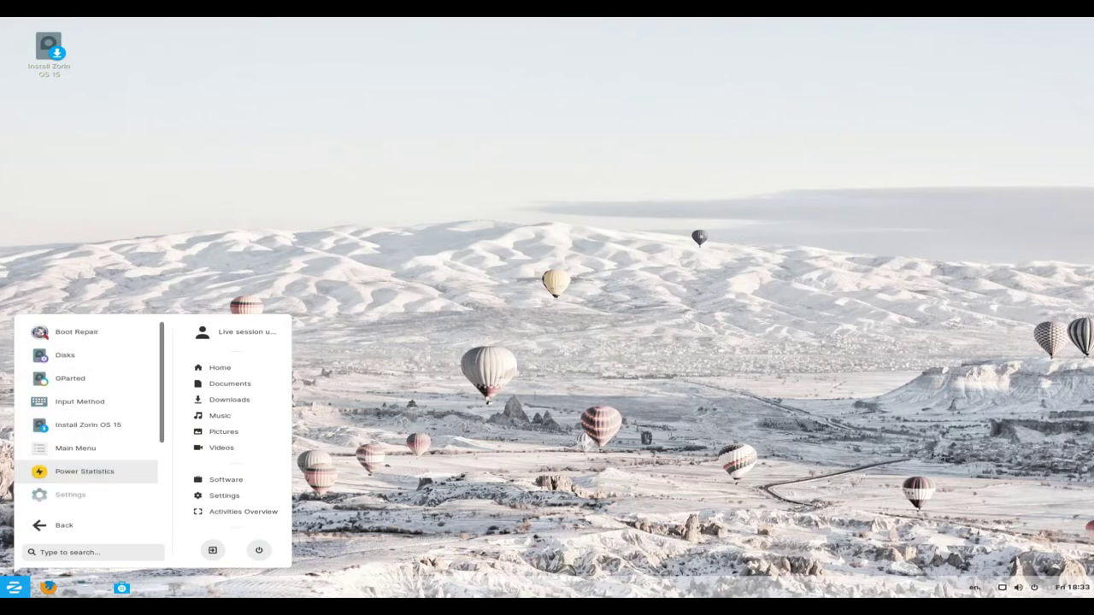
scroll(86, 427, down, 3)
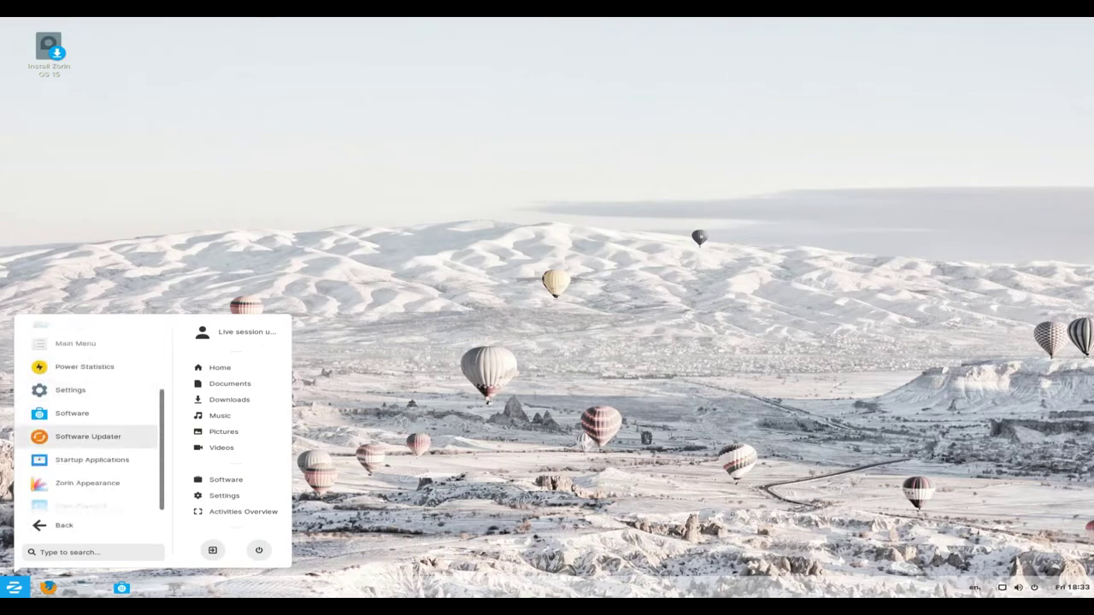
click(87, 483)
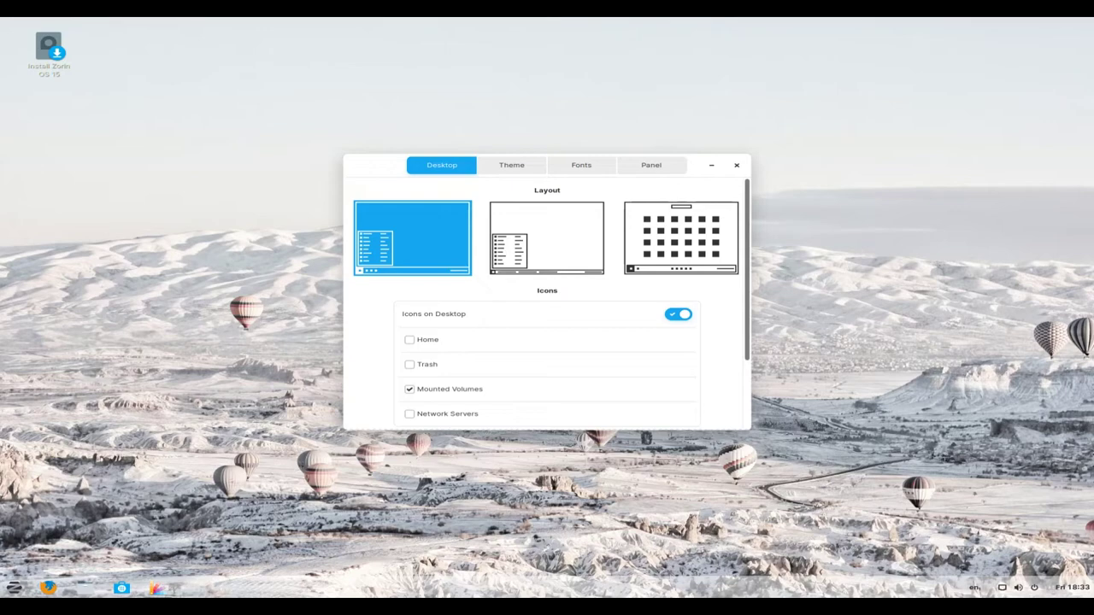
scroll(547, 299, down, 2)
scroll(547, 299, down, 1)
scroll(547, 299, up, 3)
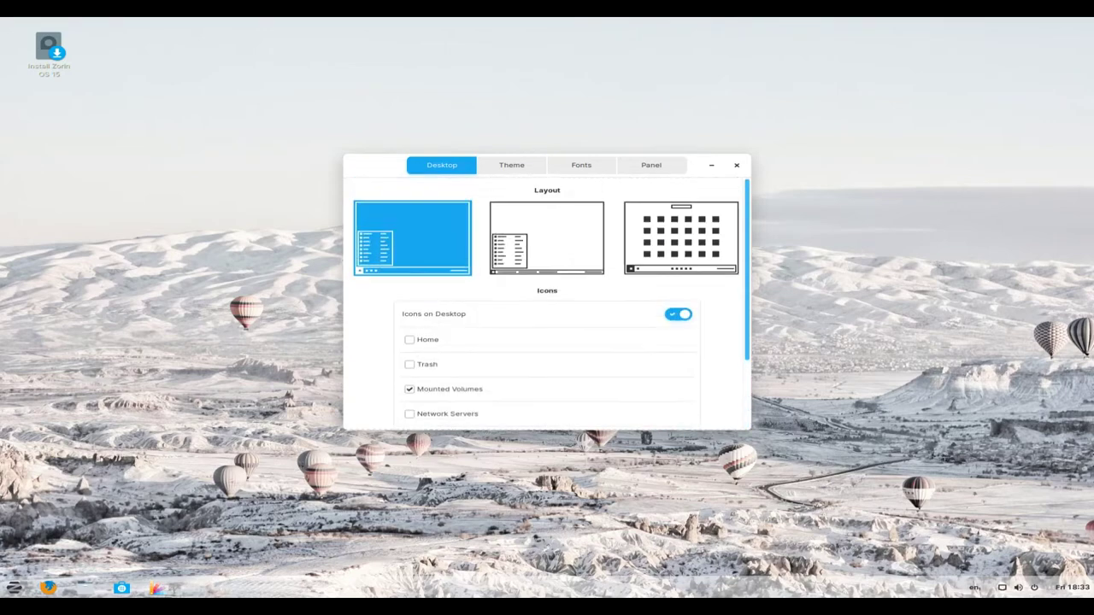
Step: Try the second desktop layout and the third one with the application grid
click(547, 238)
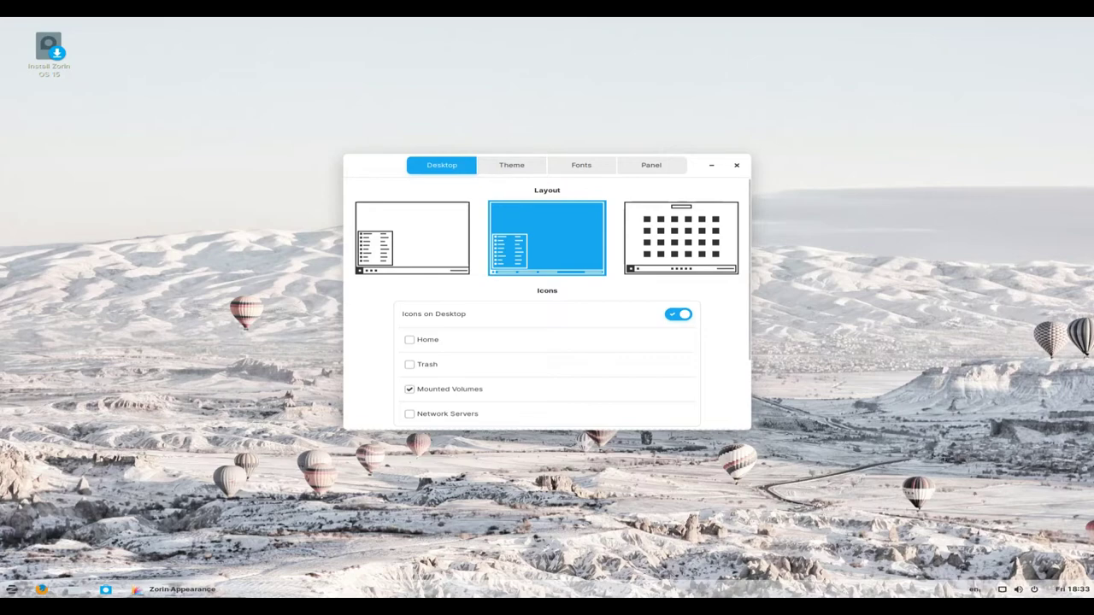
click(681, 239)
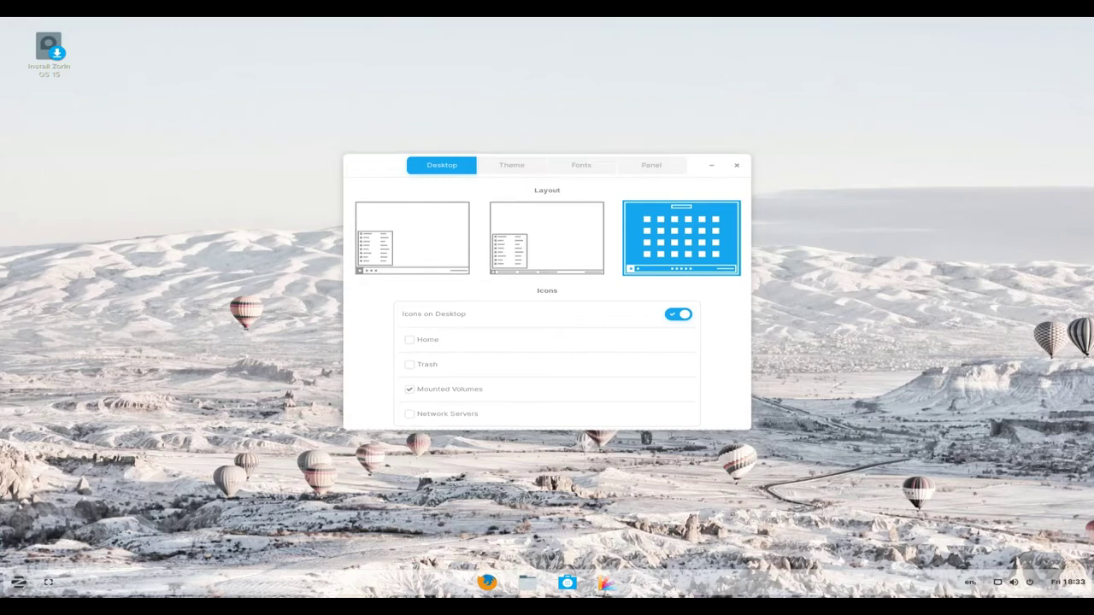
click(808, 117)
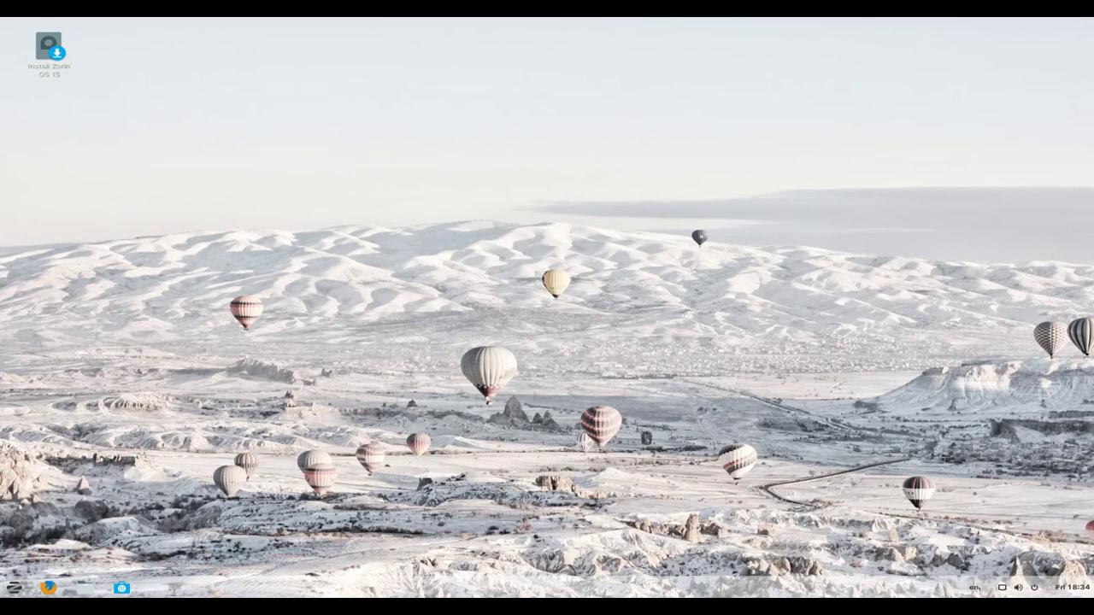
Step: Open a terminal from the desktop, view its About information and Credits, and close the dialog
right_click(373, 215)
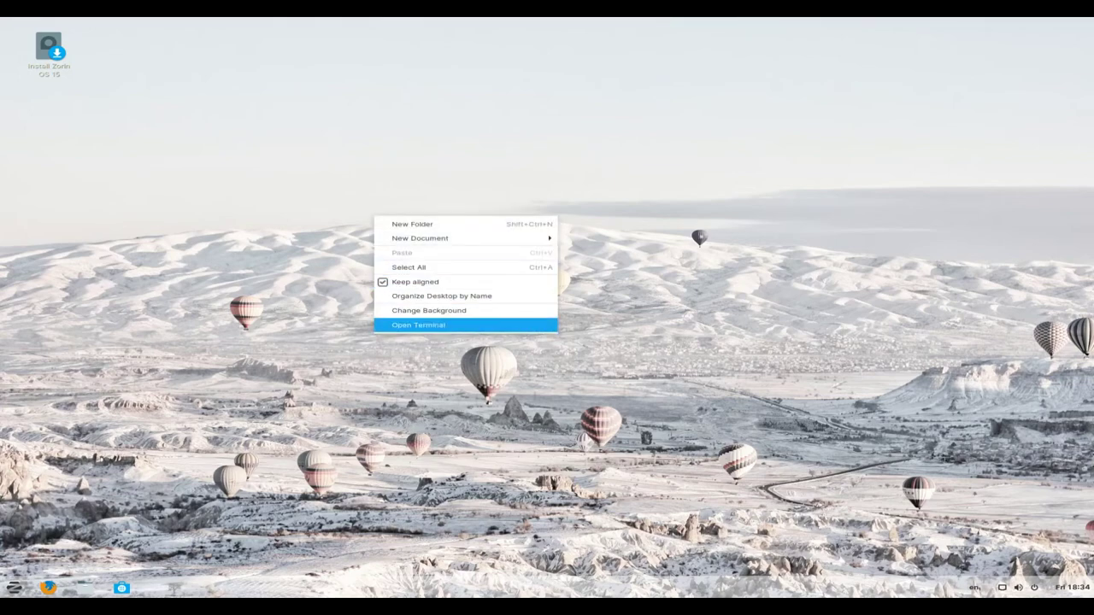
click(419, 322)
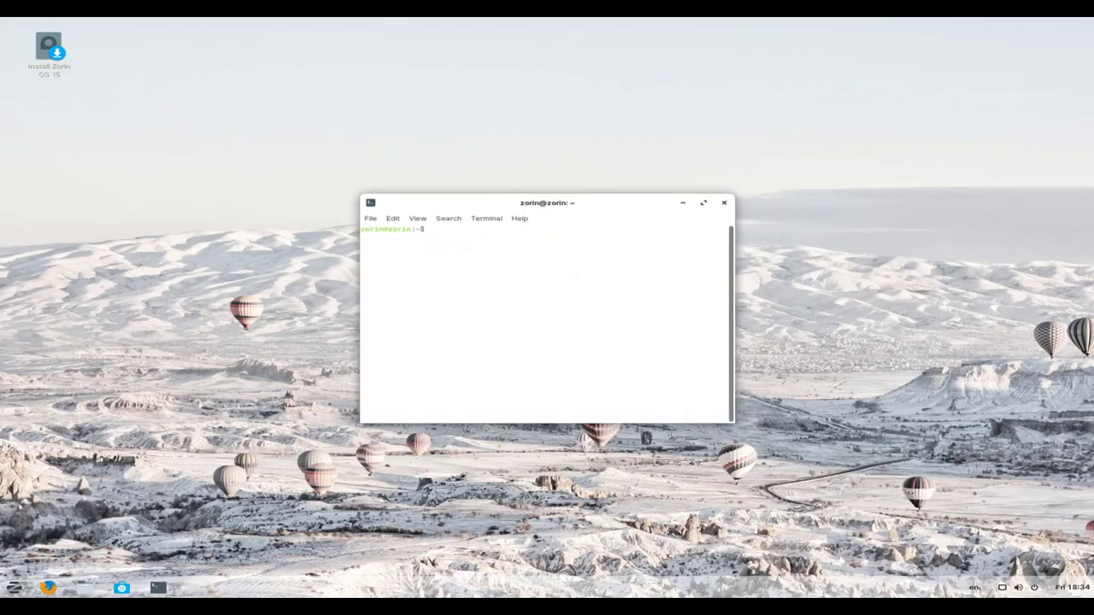
click(519, 218)
click(537, 247)
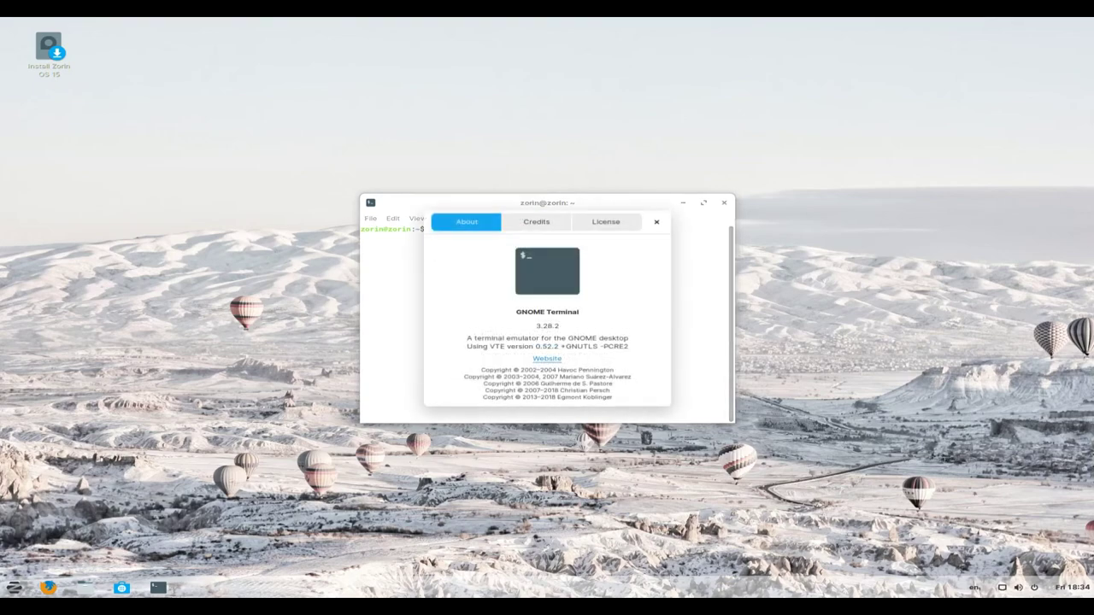
click(536, 221)
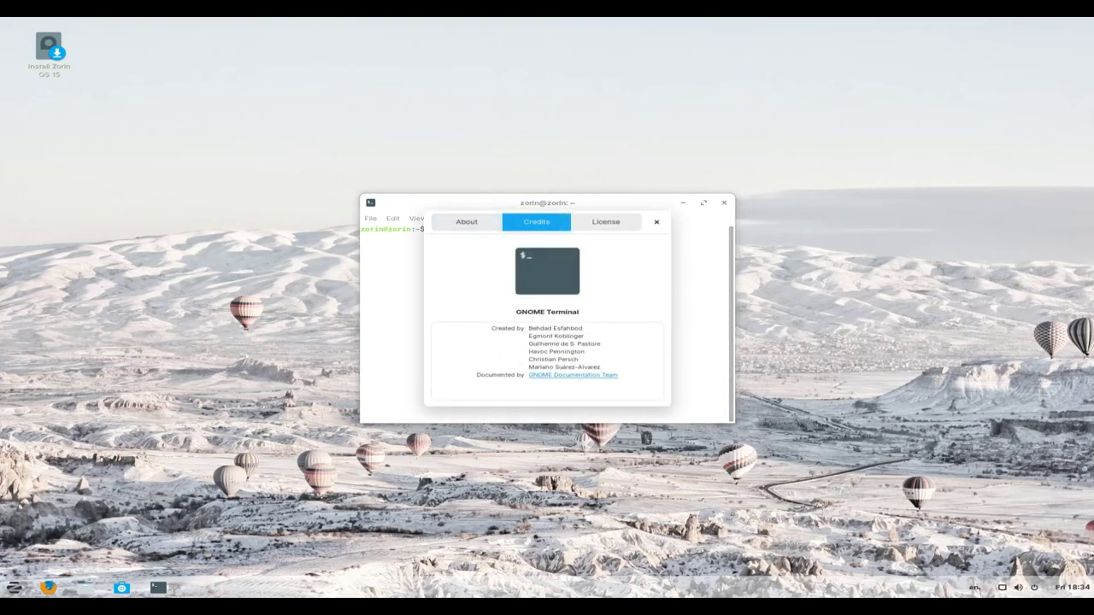
click(657, 221)
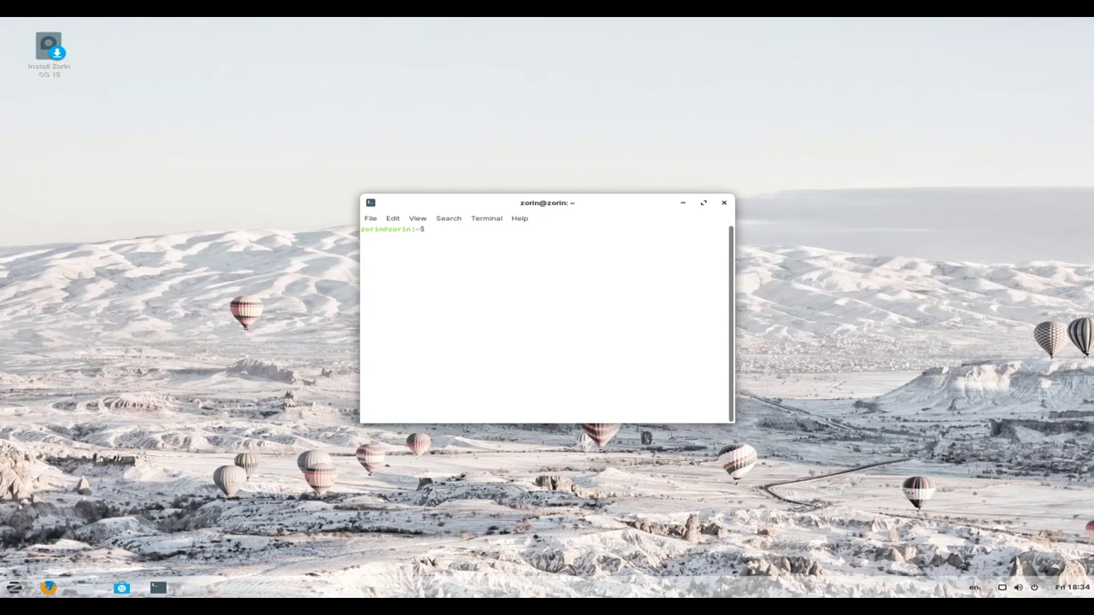
Step: Run uname -a and uname -r in the terminal and highlight the kernel release line
text(uname -a)
key(Return)
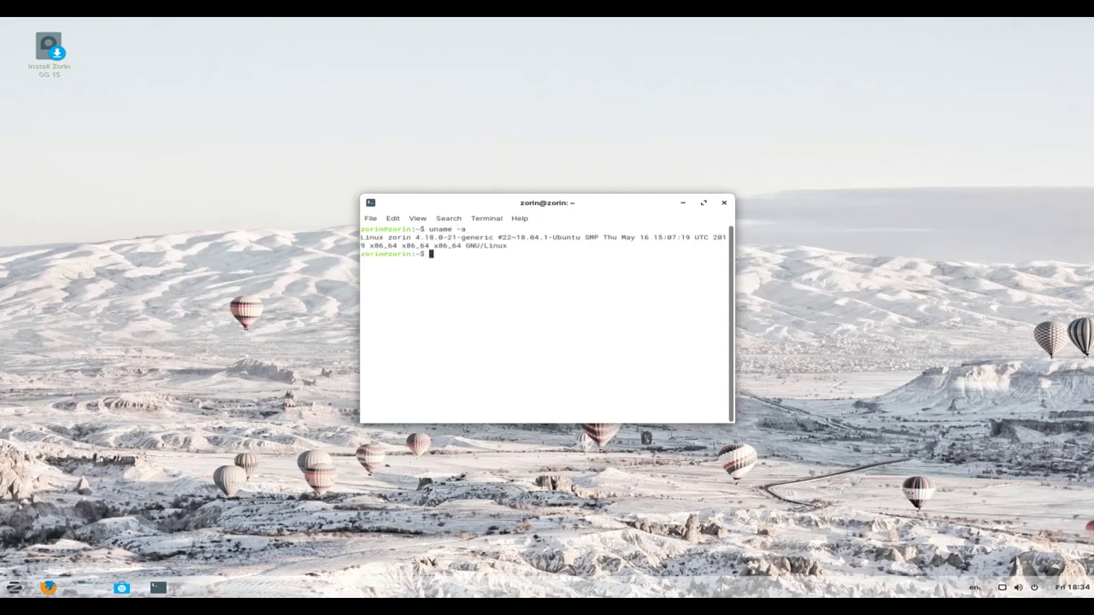
text(uname -r)
key(Return)
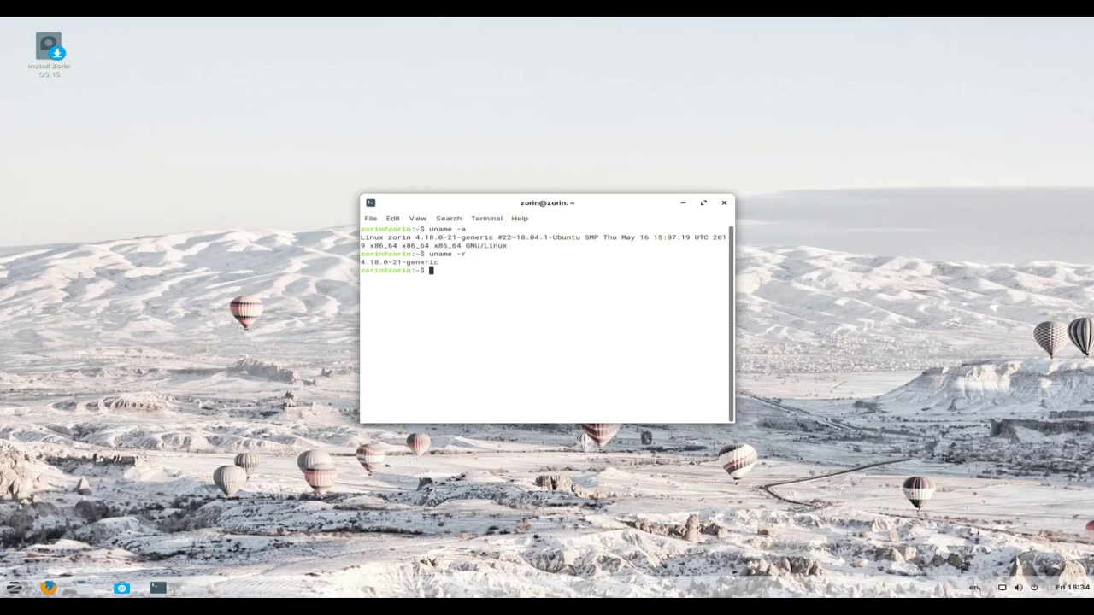
drag(727, 261, 360, 261)
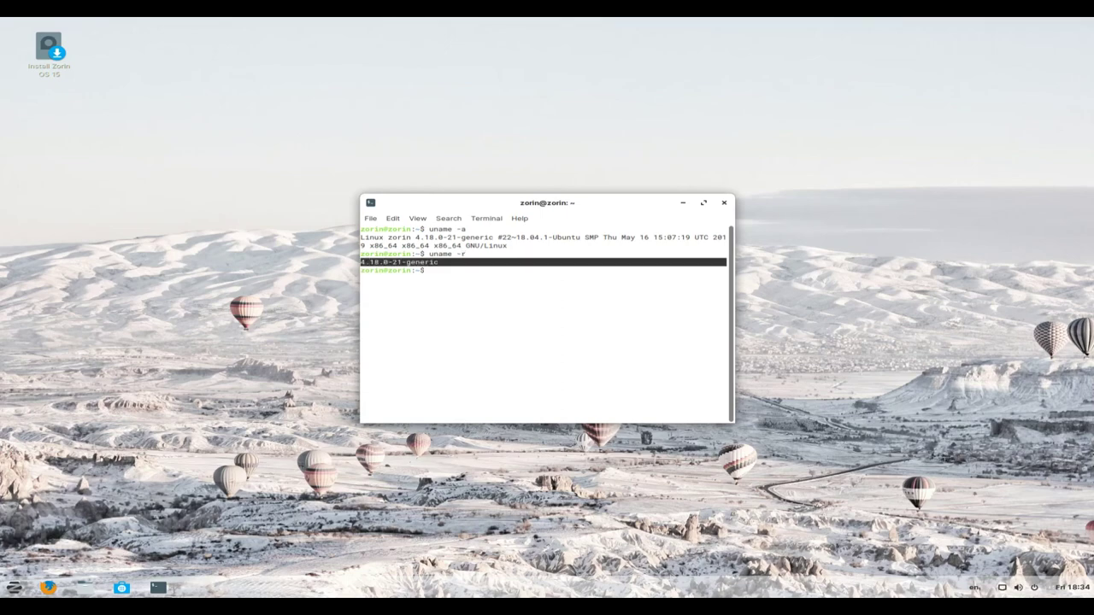